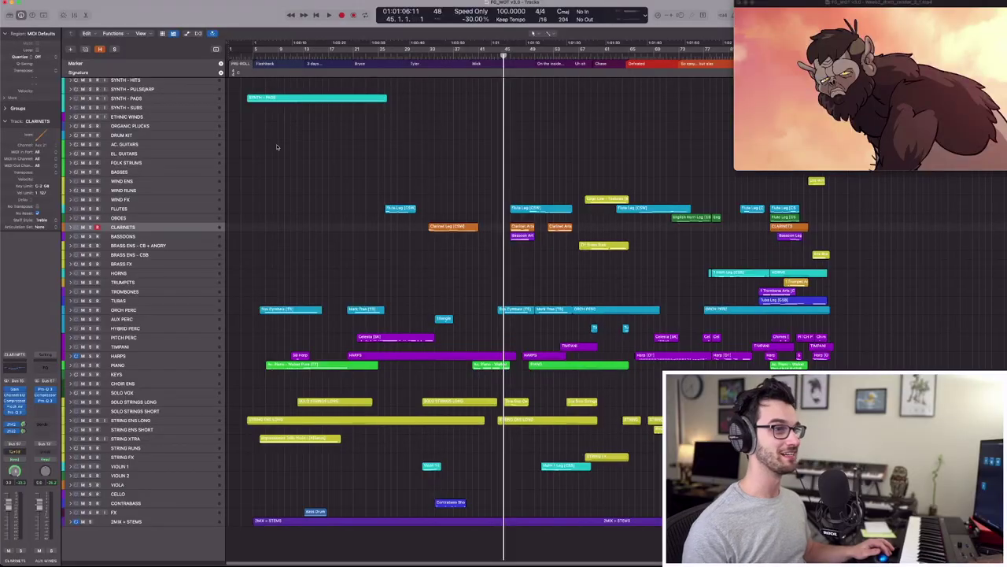
- Select the PIANO SKETCHING track and play the cue from bar 45 through the Chase section
scroll(126, 89, up, 5)
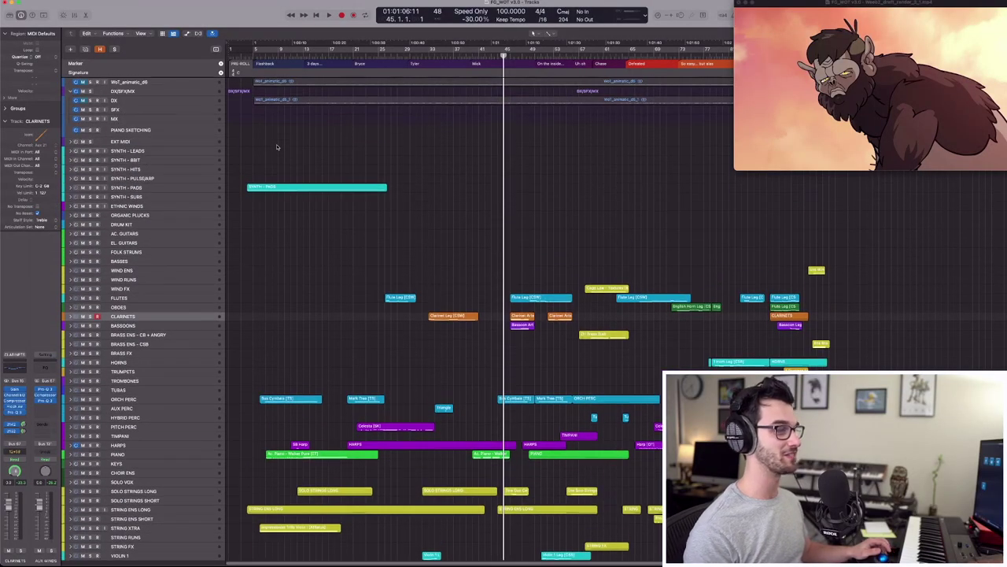
click(217, 128)
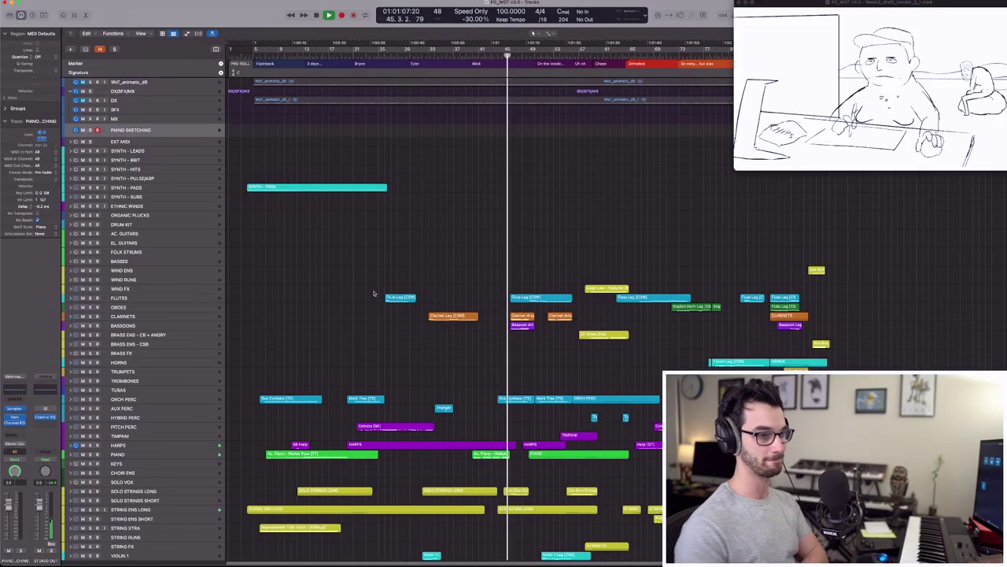
key(space)
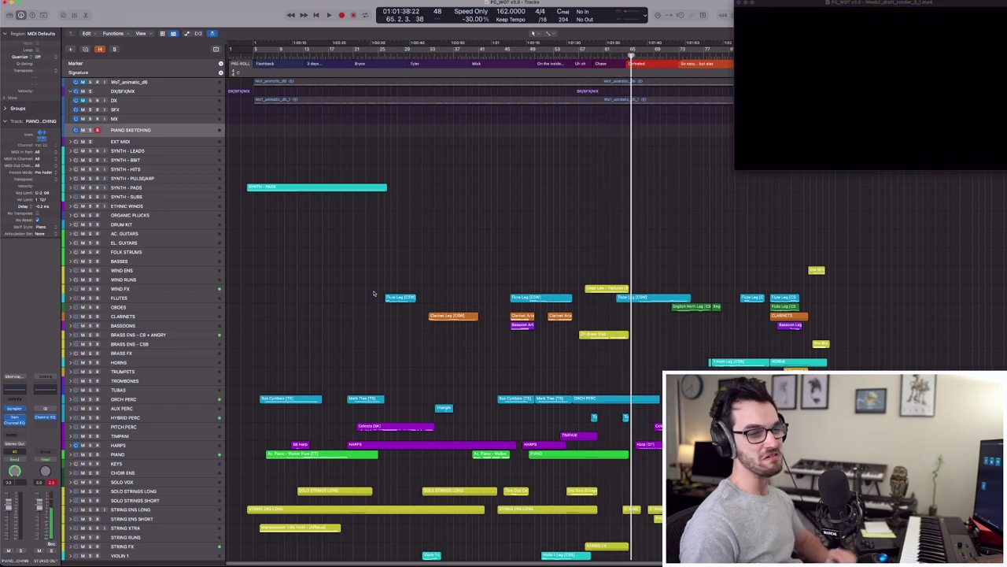
key(space)
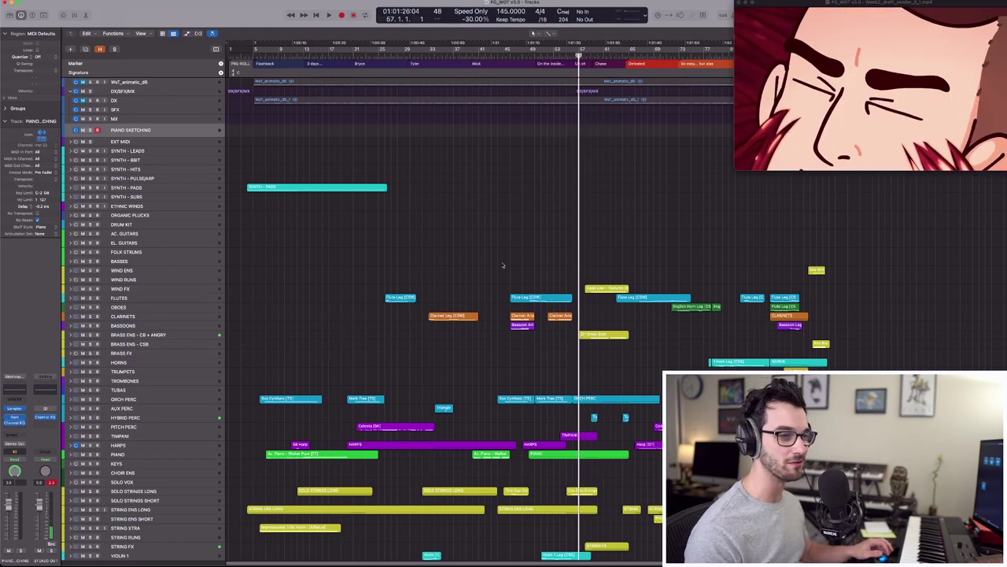
- Play from bar 57, auditioning STRING FX and BRASS ENS - CB + ANGRY soloed during the chase, and clear the solos
scroll(503, 266, down, 3)
key(space)
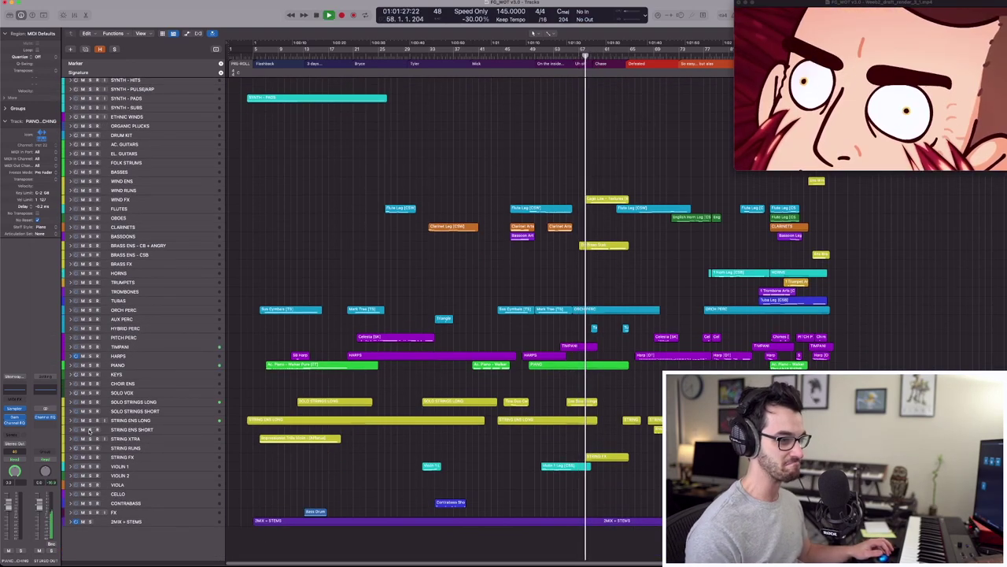
click(90, 456)
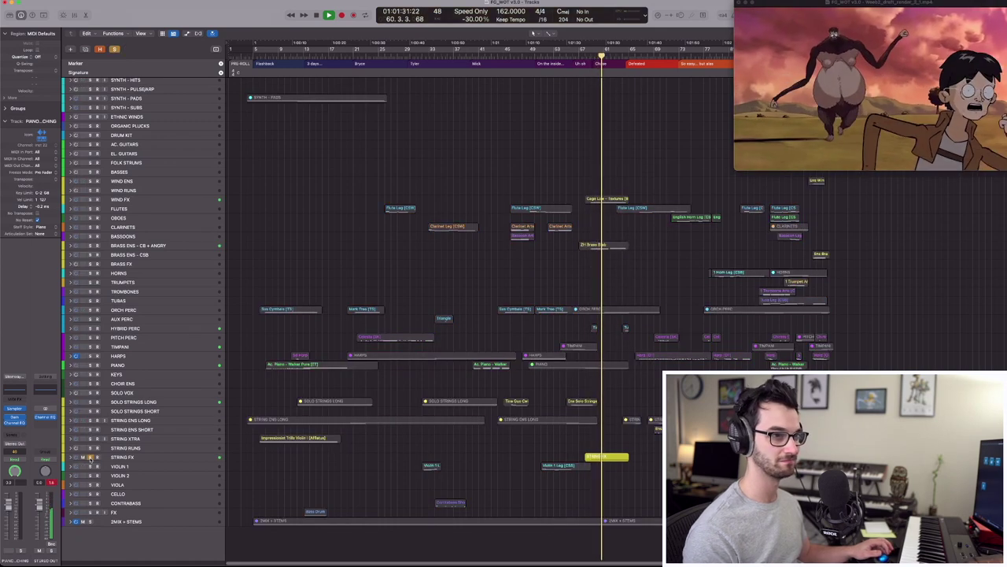
click(92, 246)
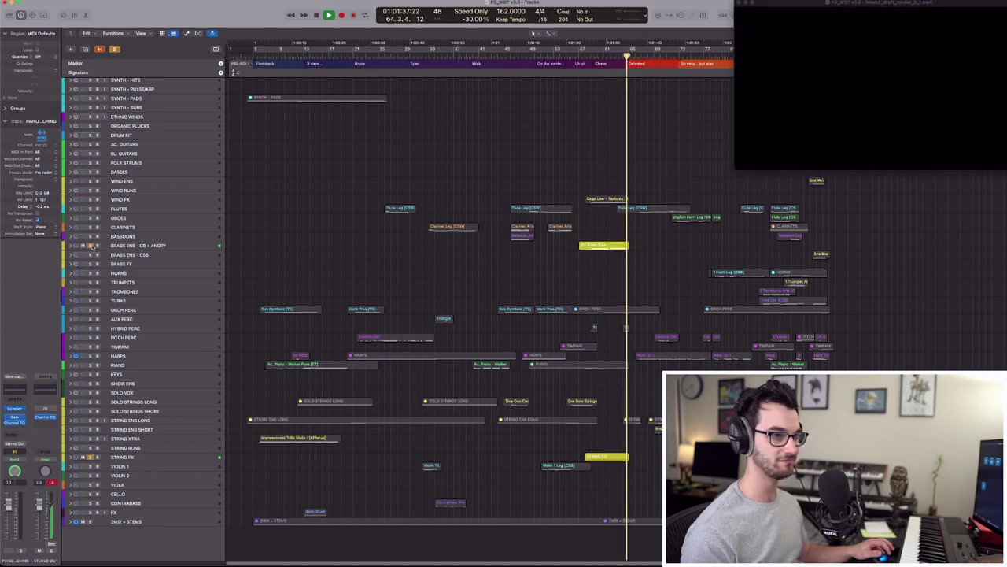
click(91, 245)
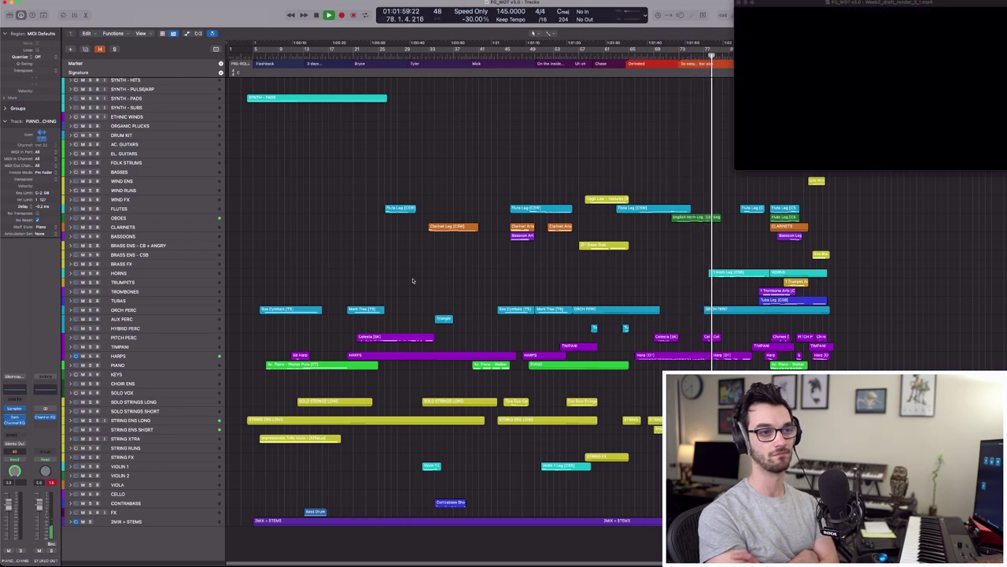
- Play from bar 69 and examine the long string ensemble's notes and modulation curves in the Piano Roll
key(space)
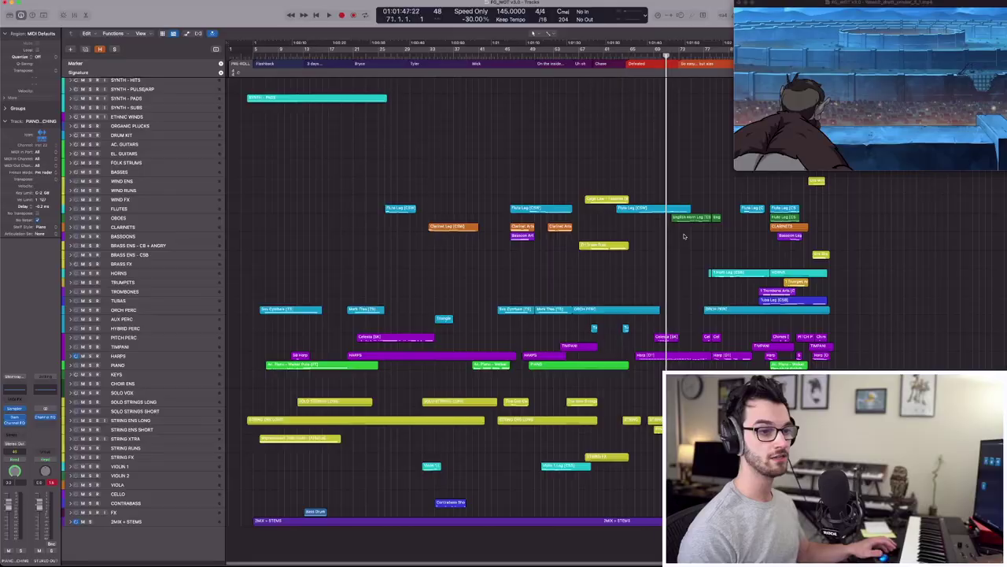
key(comma)
key(comma)
key(space)
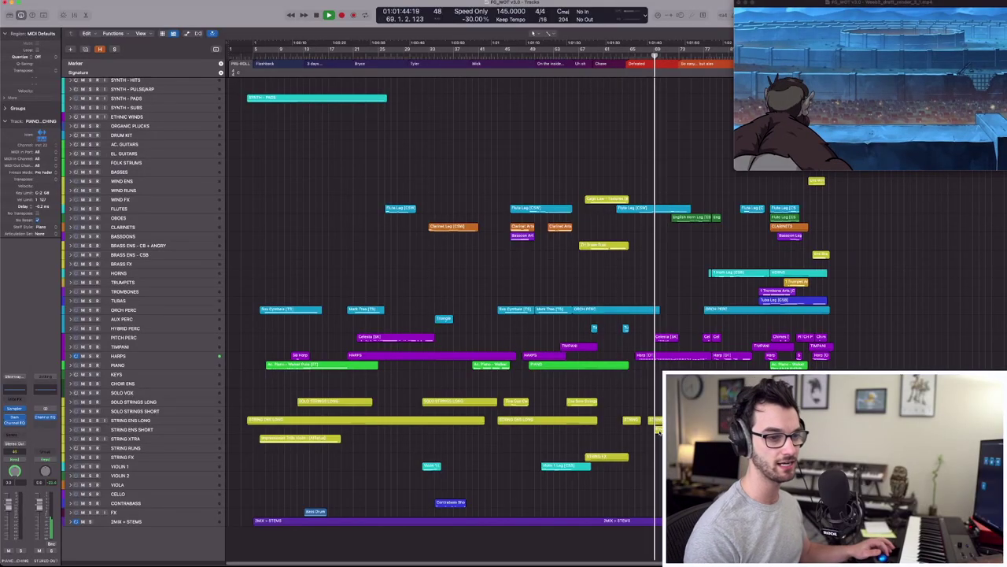
double_click(610, 419)
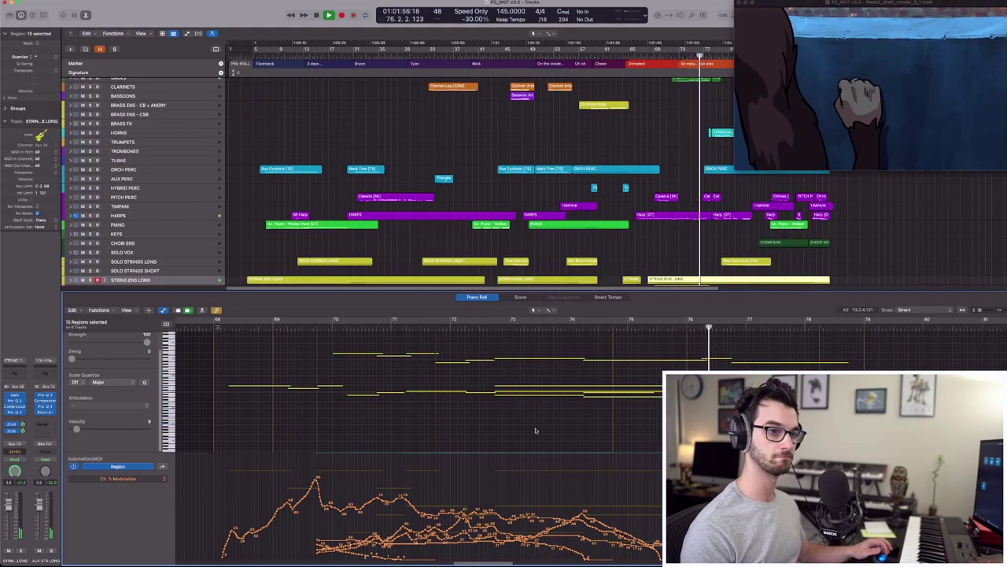
key(e)
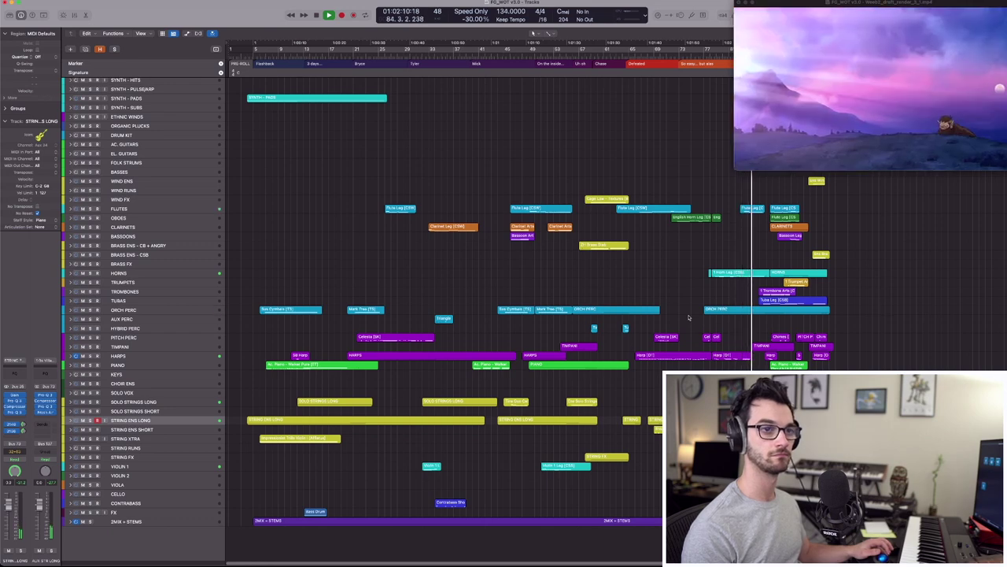
- Stop playback and select the PIANO SKETCHING track with the playhead at bar 81
scroll(689, 317, up, 5)
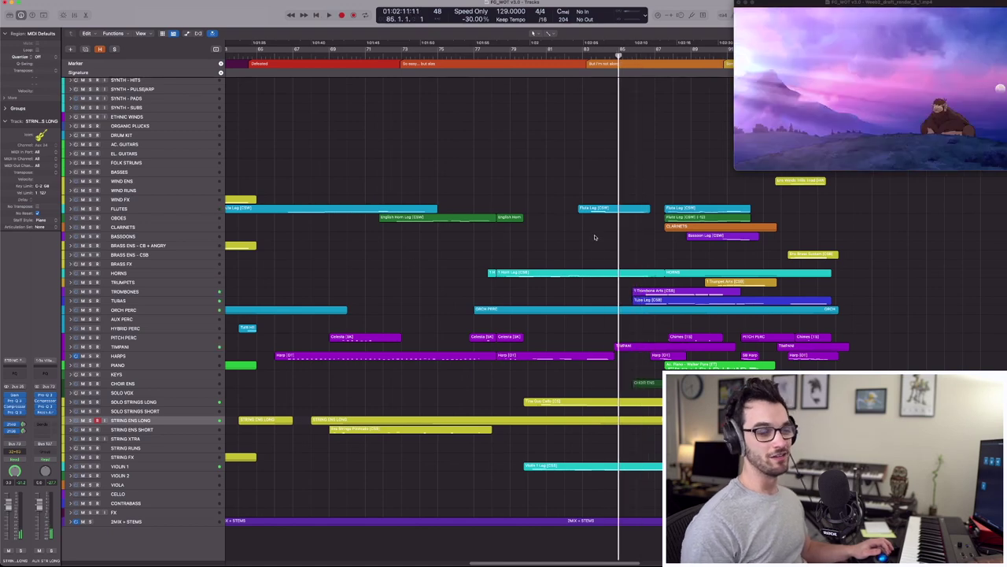
key(space)
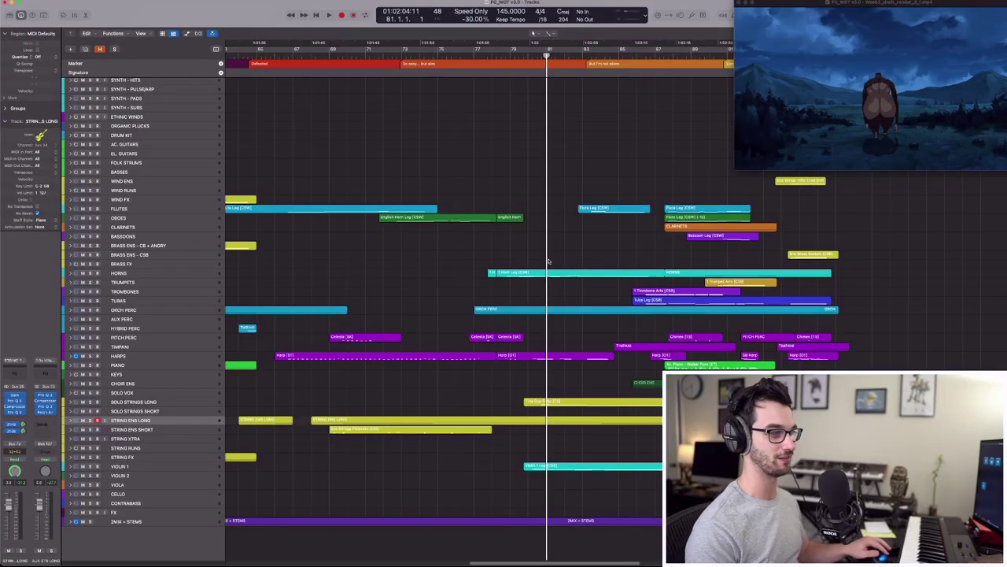
scroll(548, 261, up, 5)
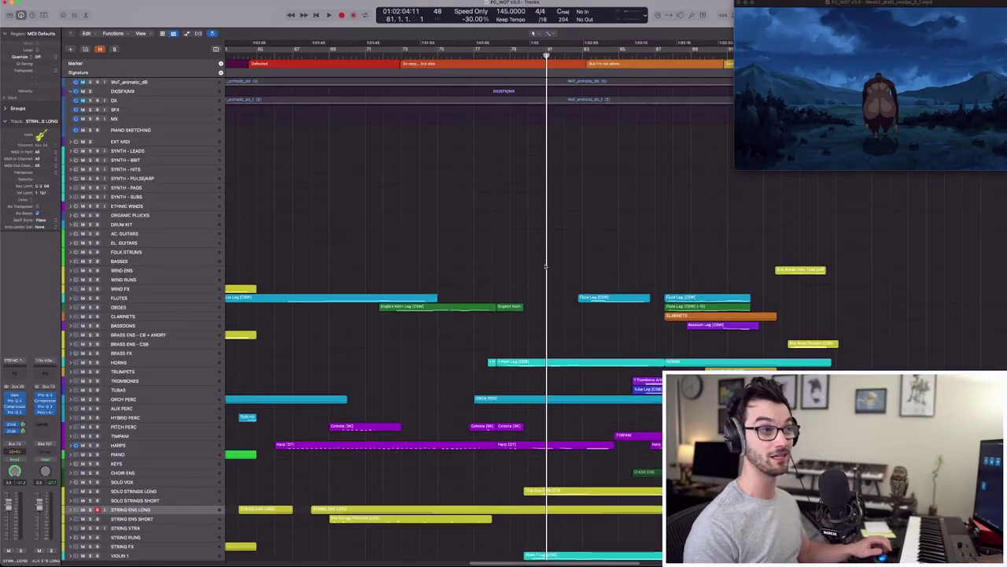
click(198, 131)
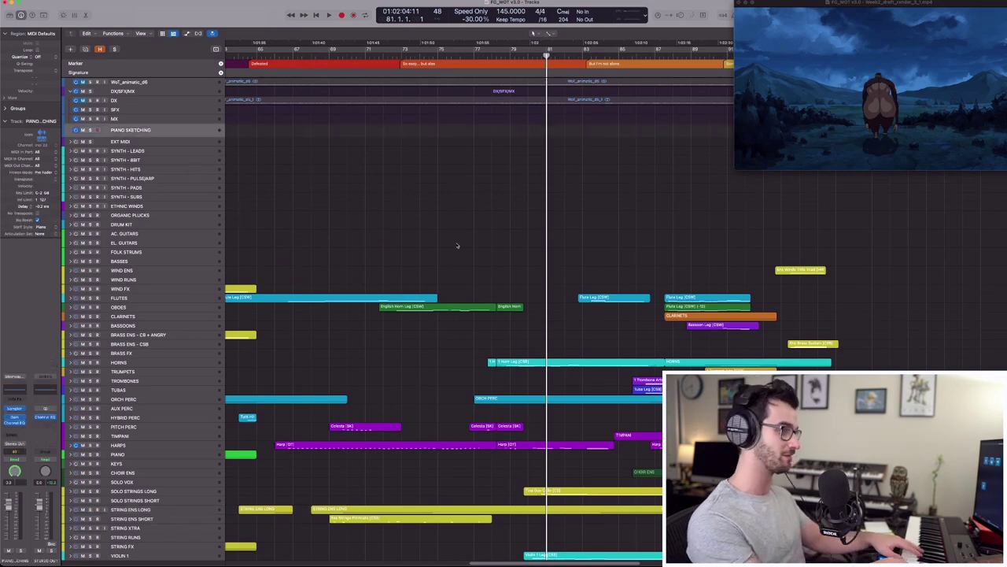
- Play the first legato region on VIOLIN 1 while viewing its notes and modulation in the Piano Roll
scroll(517, 378, down, 5)
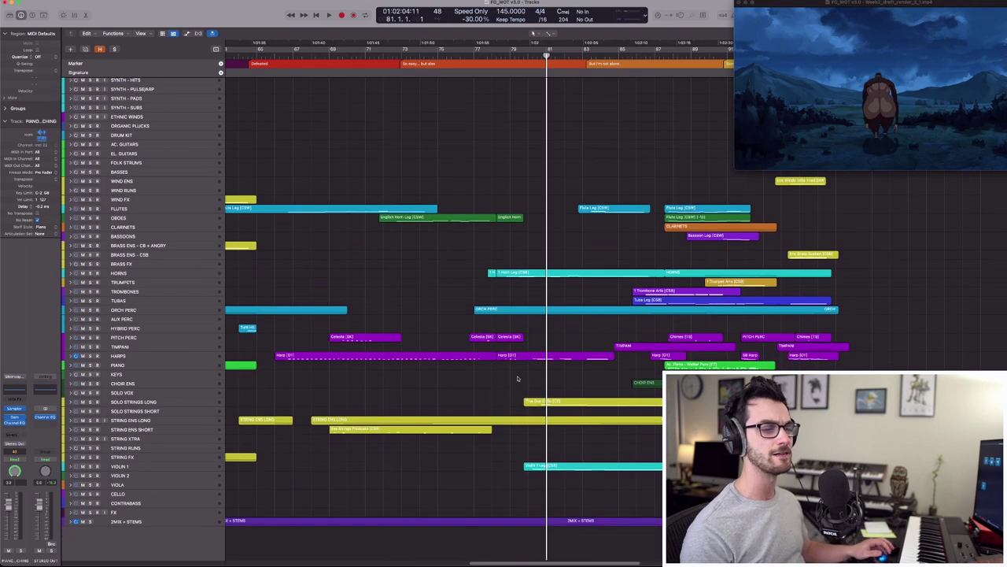
double_click(566, 473)
key(comma)
click(466, 370)
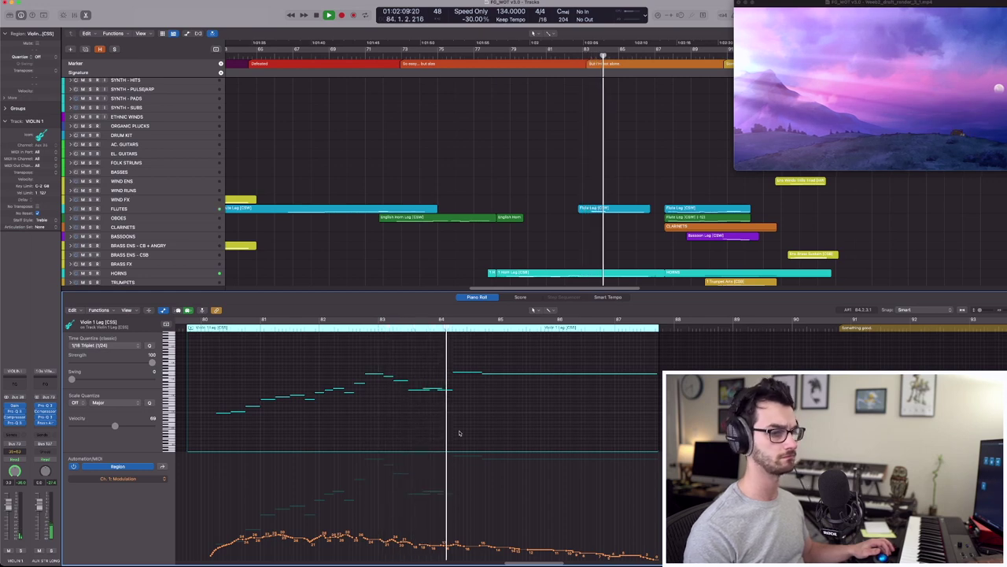
key(e)
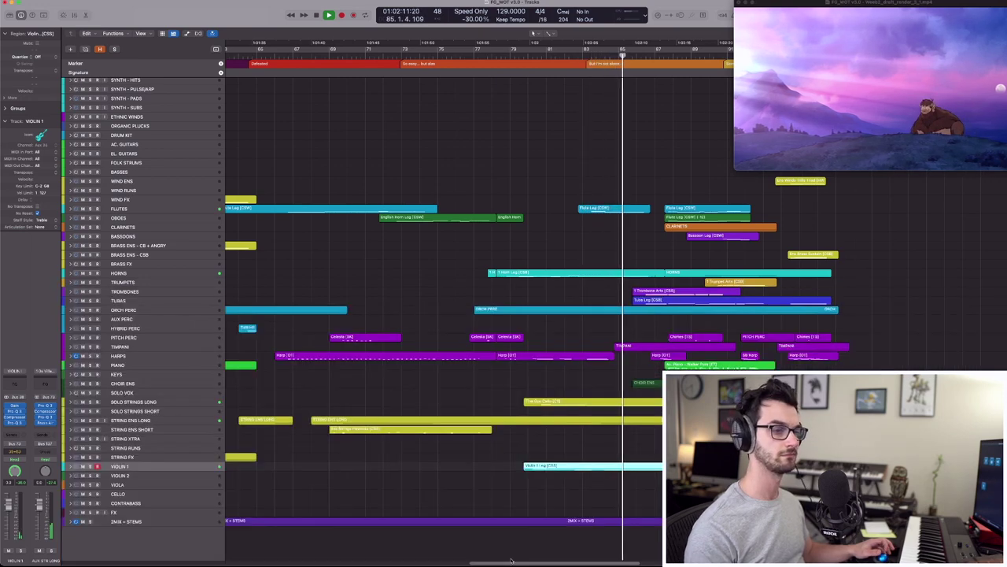
- Play from bar 79 while viewing the horn, solo cello and Violin 1 regions together in the Piano Roll
key(space)
key(comma)
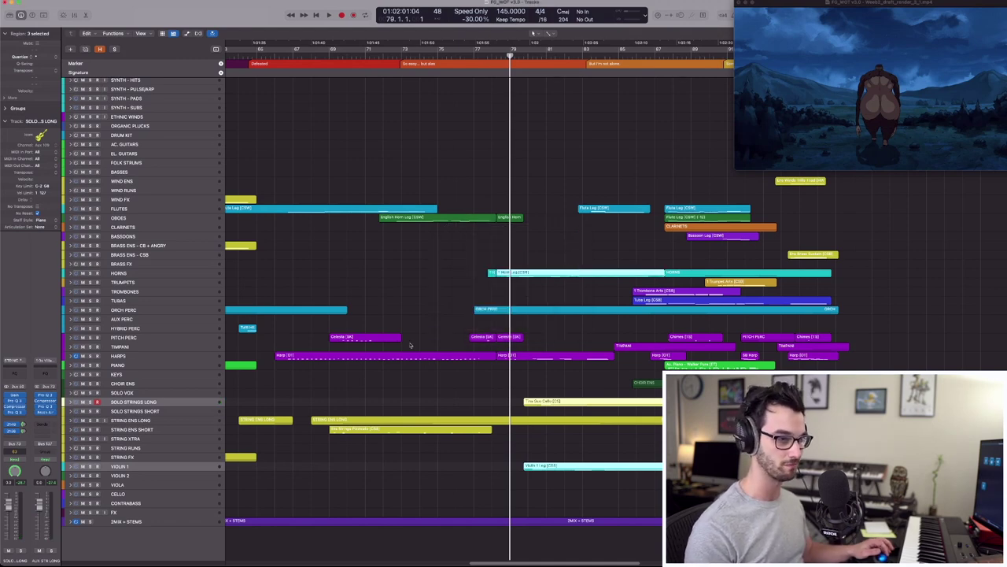
double_click(574, 272)
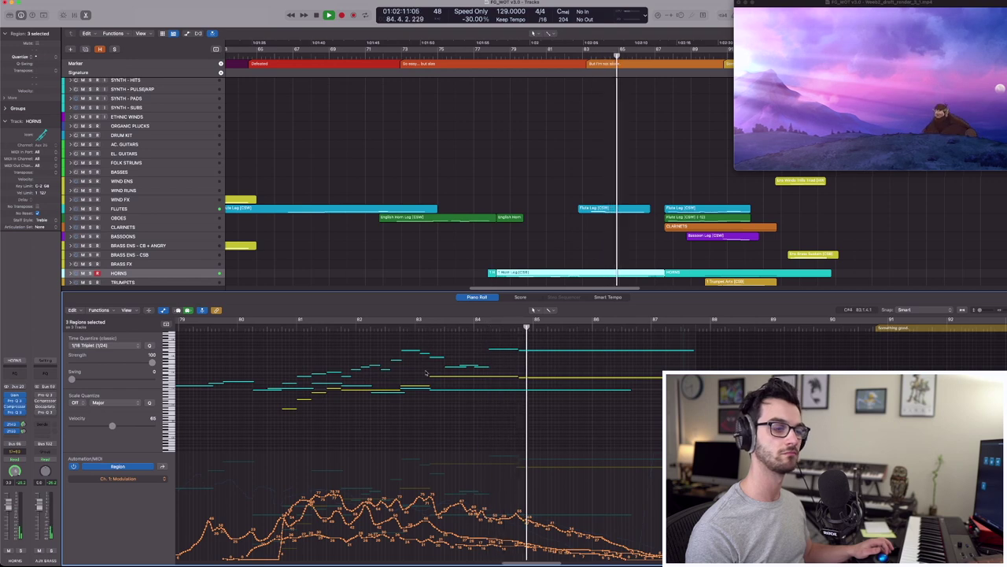
key(p)
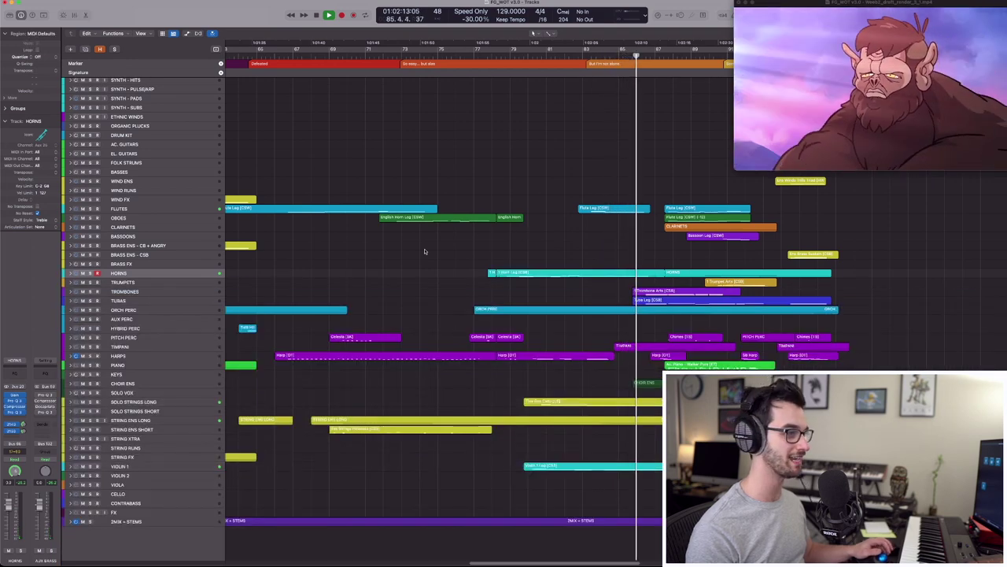
- Play the rest of the cue through the final section and stop after bar 97
scroll(424, 251, right, 5)
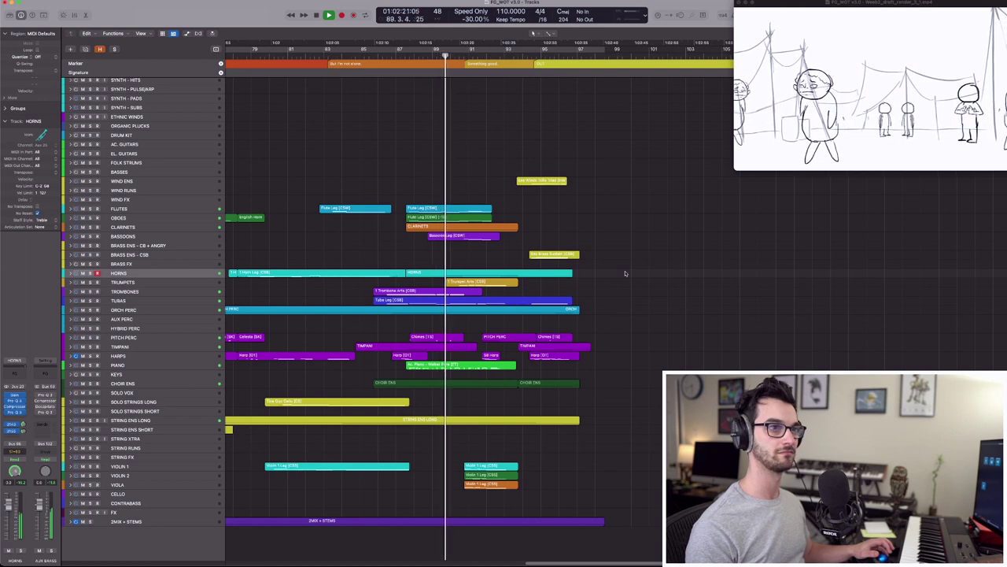
mouse_move(772, 7)
mouse_down()
mouse_move(769, 50)
mouse_move(776, 3)
mouse_up()
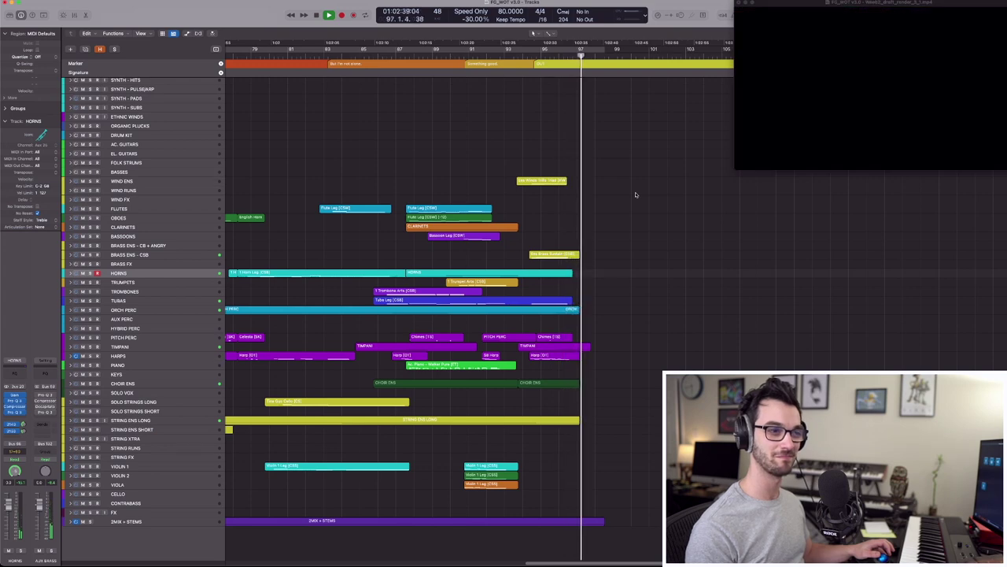
key(space)
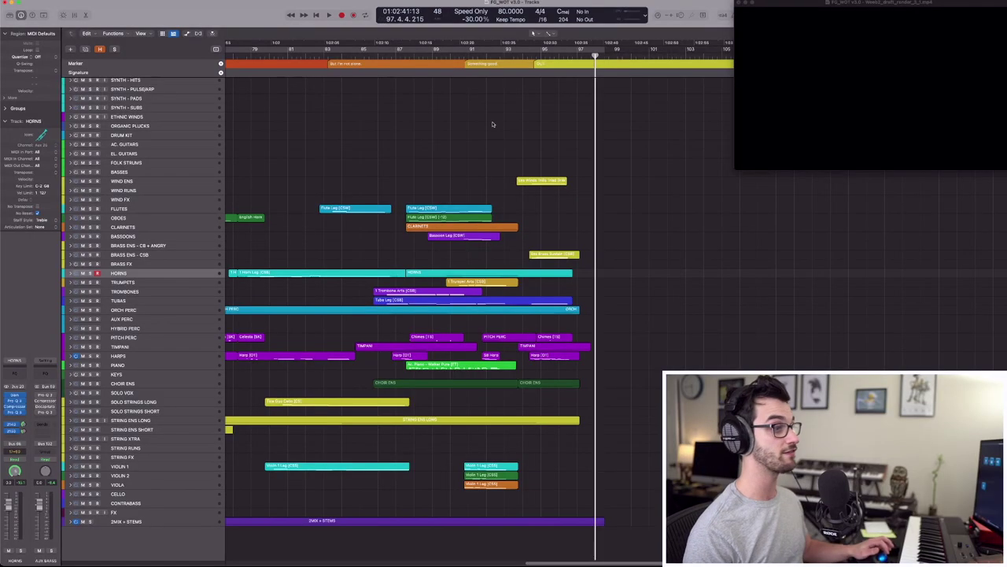
- Return the playhead to bar 85 and audition the passage with the PIANO SKETCHING track selected
key(comma)
key(comma)
key(comma)
key(comma)
key(comma)
key(comma)
key(comma)
key(comma)
key(comma)
key(comma)
key(comma)
key(comma)
key(comma)
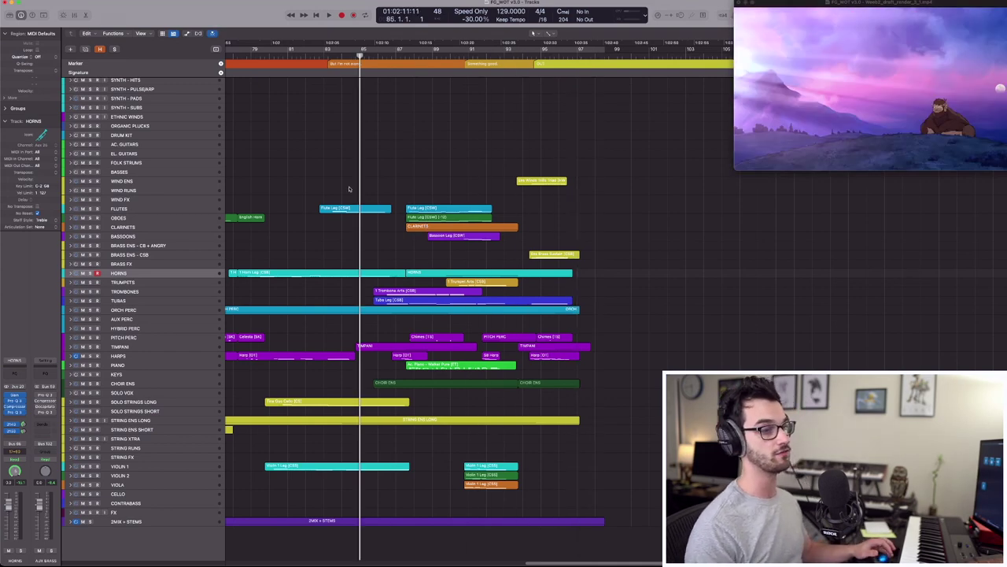
scroll(350, 189, up, 5)
click(155, 131)
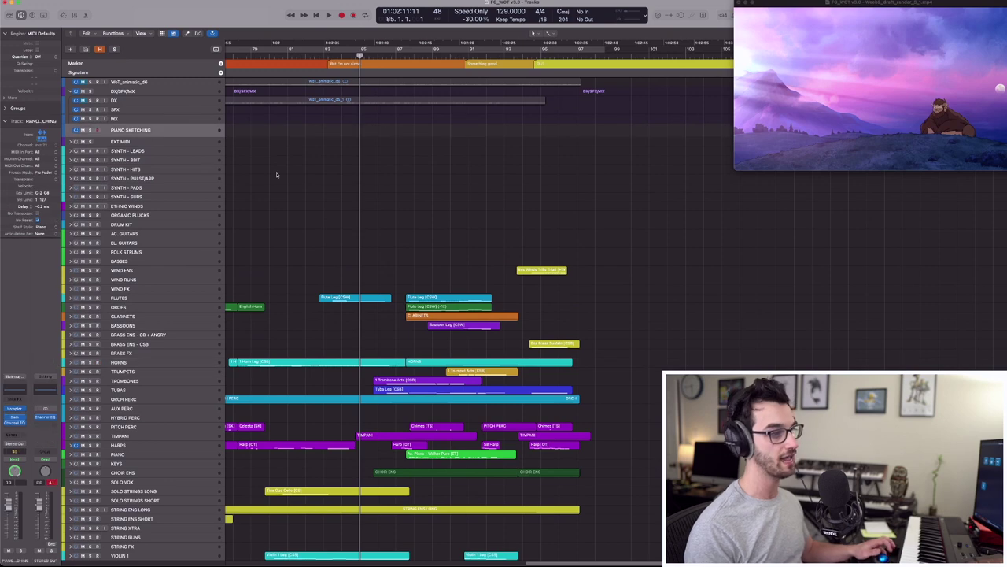
key(space)
key(space)
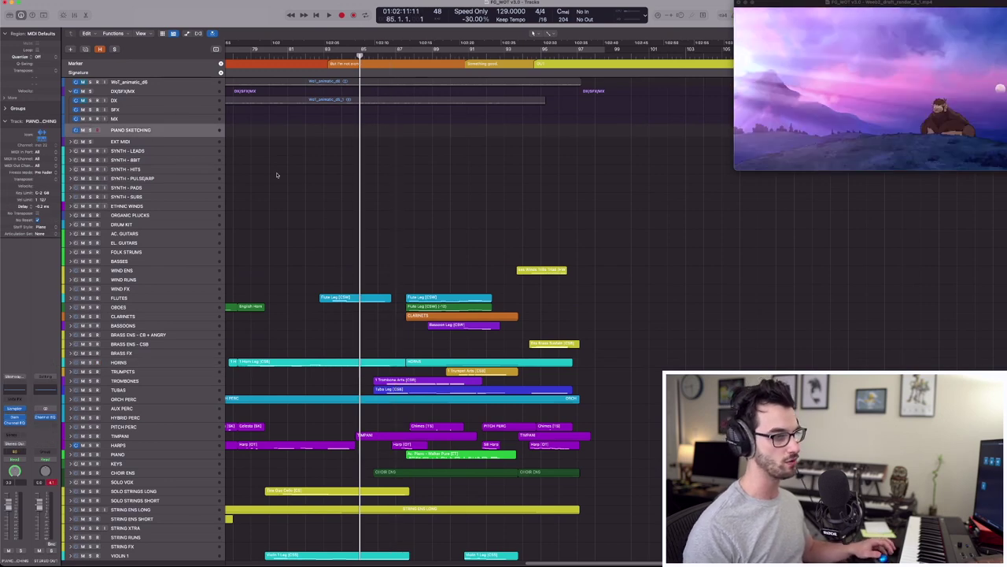
key(space)
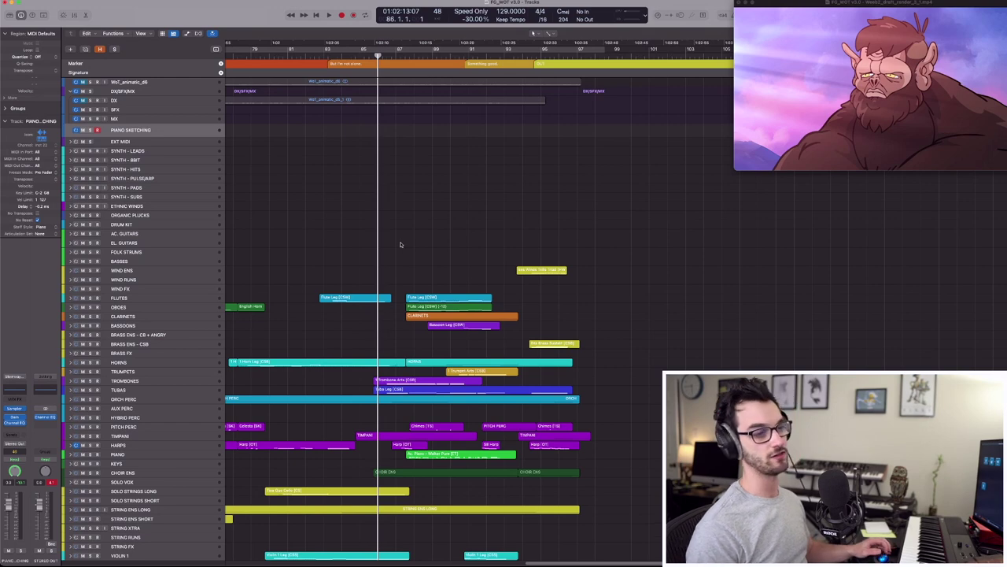
- Solo the string regions across the solo strings, ensemble, violin and viola tracks and listen to them from bar 86
scroll(398, 346, down, 5)
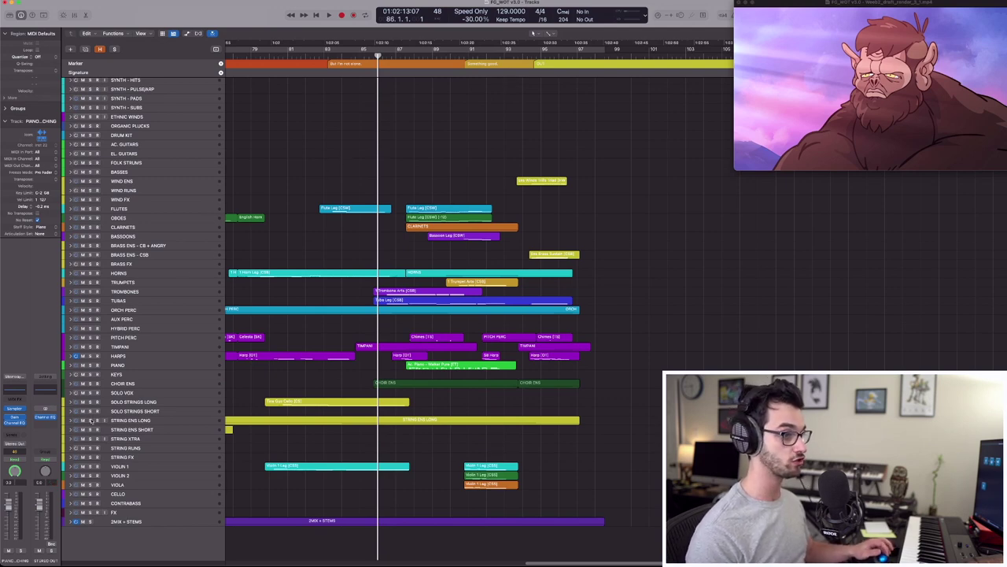
key(space)
drag(557, 508, 384, 402)
key(ctrl+s)
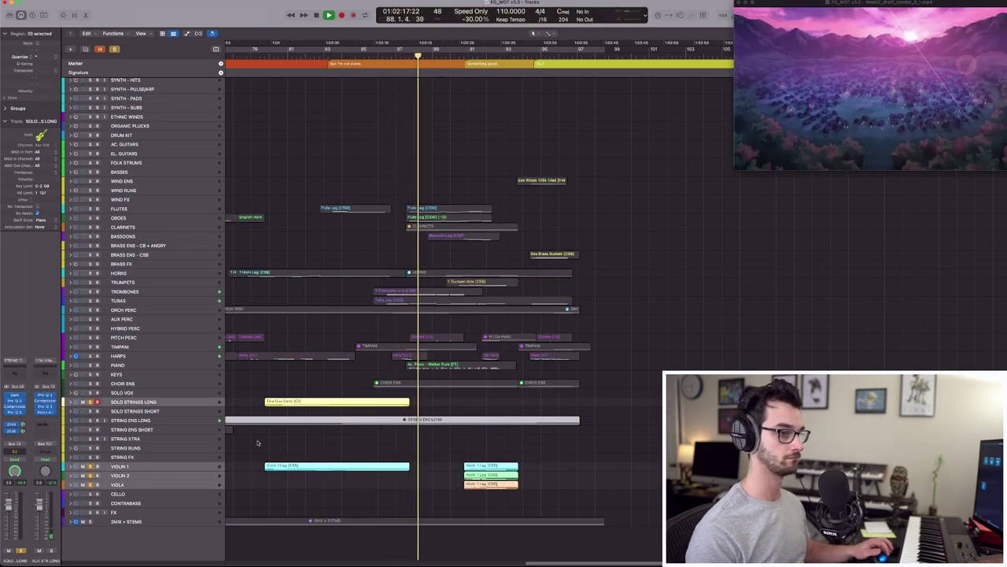
key(space)
key(ctrl+s)
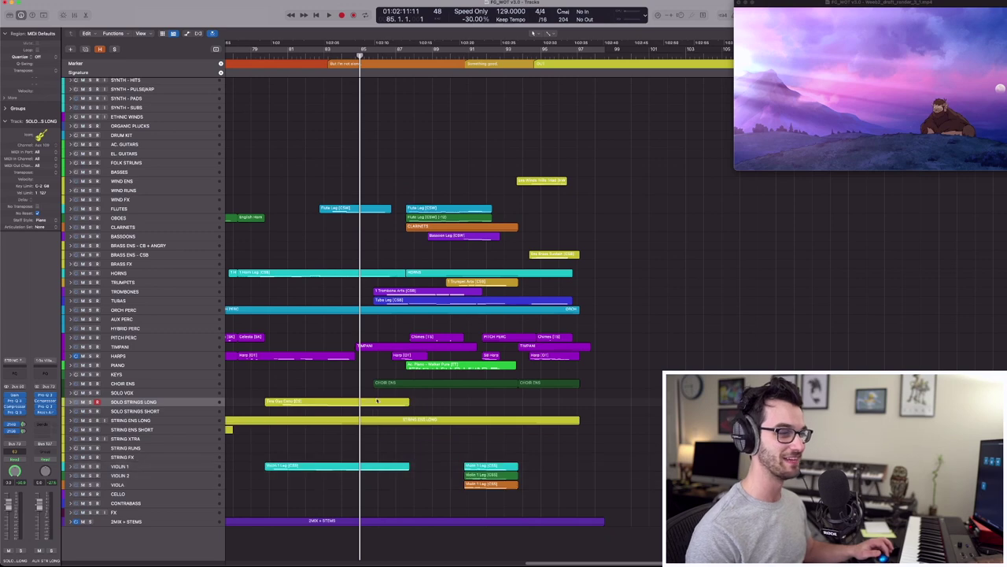
- Play the soloed string regions from bar 85 with their notes and modulation open in the Piano Roll
key(ctrl+s)
key(space)
key(p)
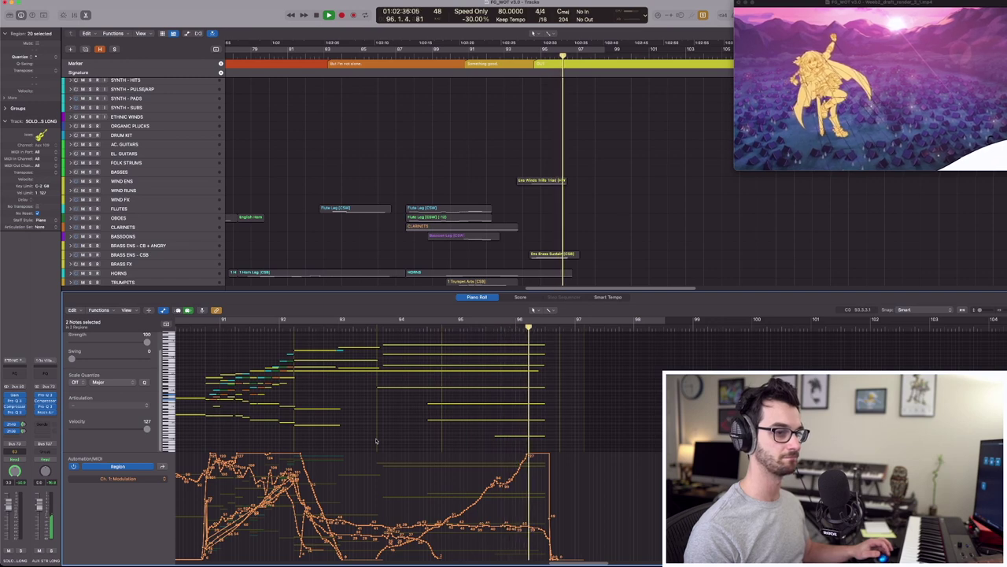
- Stop the soloed strings and move the playhead back to bar 87
key(comma)
key(comma)
key(comma)
key(comma)
key(space)
key(comma)
key(comma)
key(comma)
key(comma)
key(comma)
key(comma)
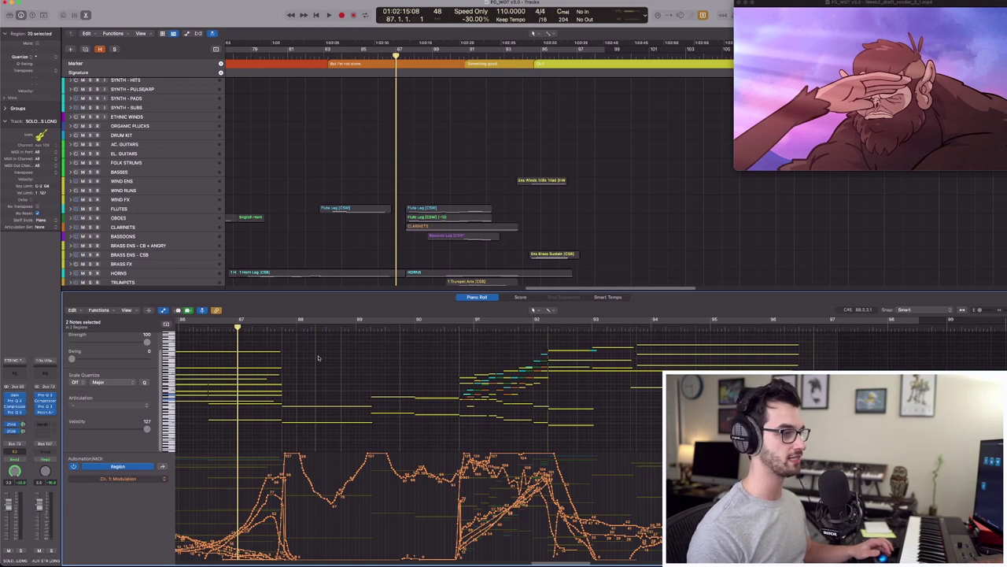
- Advance the playhead to bar 93 to examine the string writing there in the Piano Roll
key(period)
key(period)
key(period)
key(period)
key(period)
key(period)
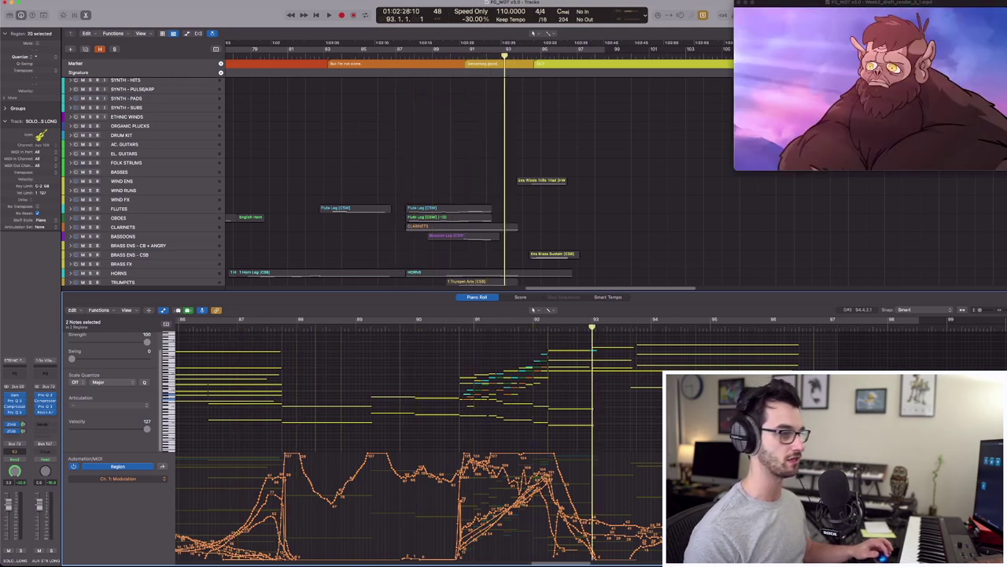
- Examine the string notes and modulation up to bar 97, return the playhead to bar 87 and close the Piano Roll
scroll(417, 440, right, 5)
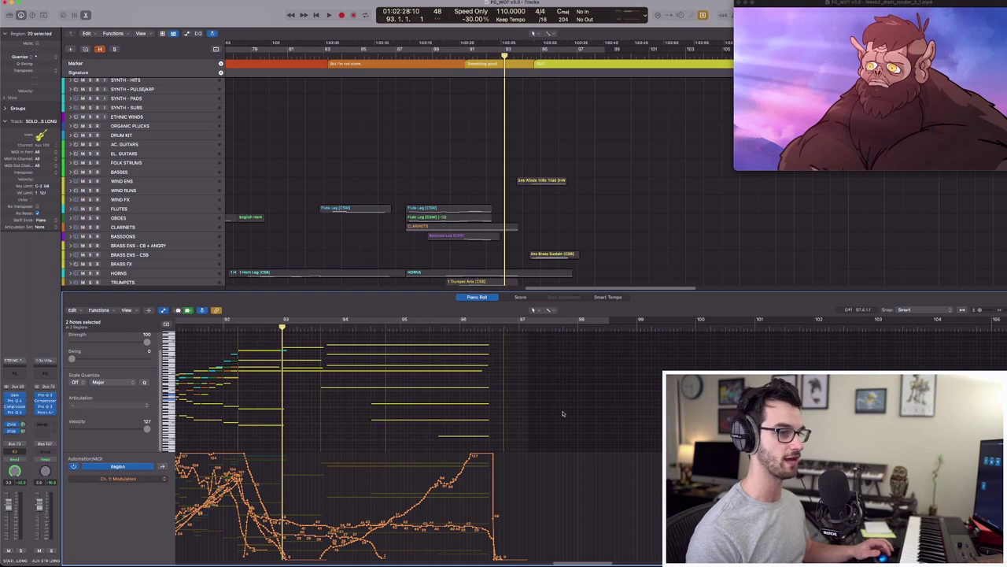
scroll(562, 413, left, 5)
key(comma)
key(comma)
key(comma)
key(comma)
key(comma)
key(comma)
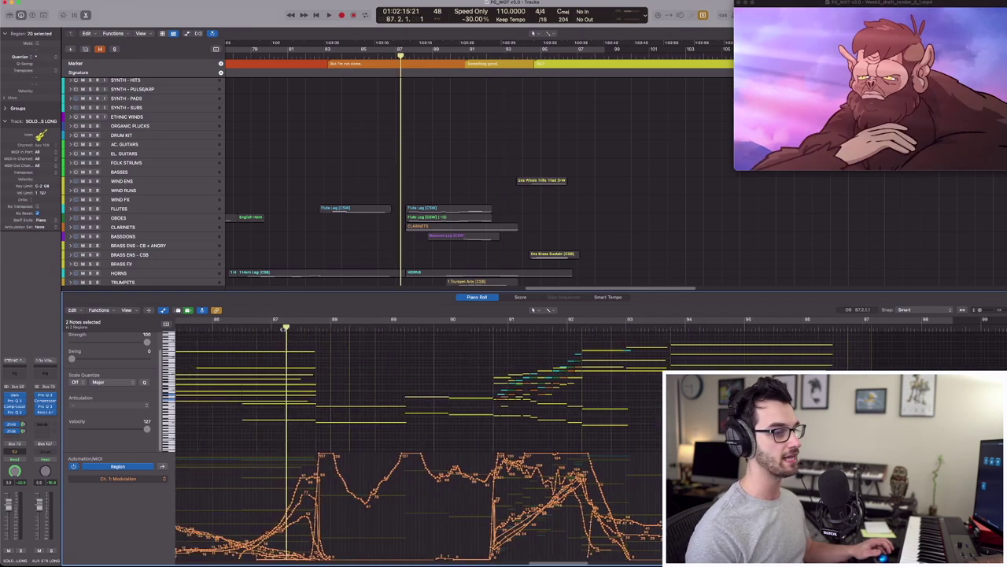
key(p)
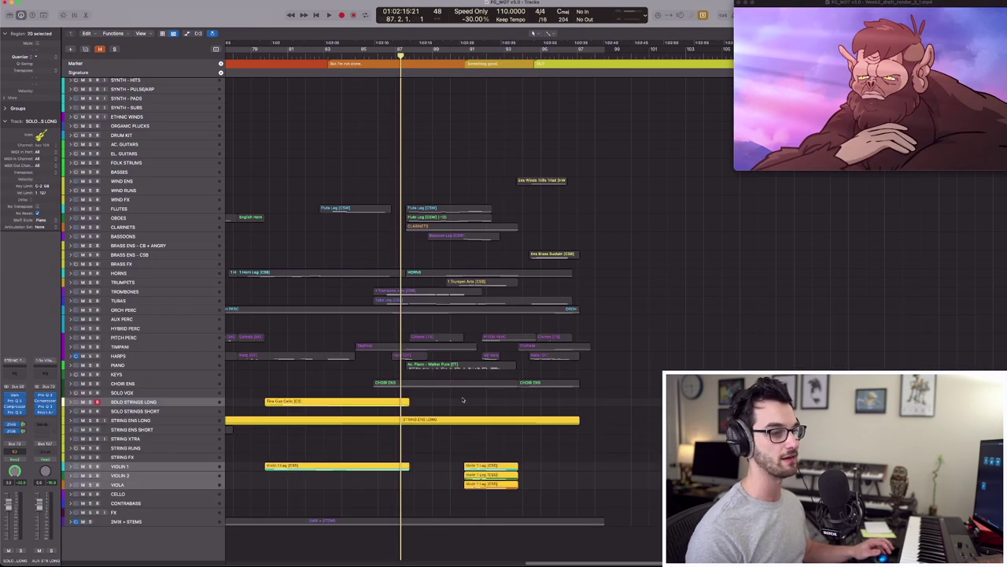
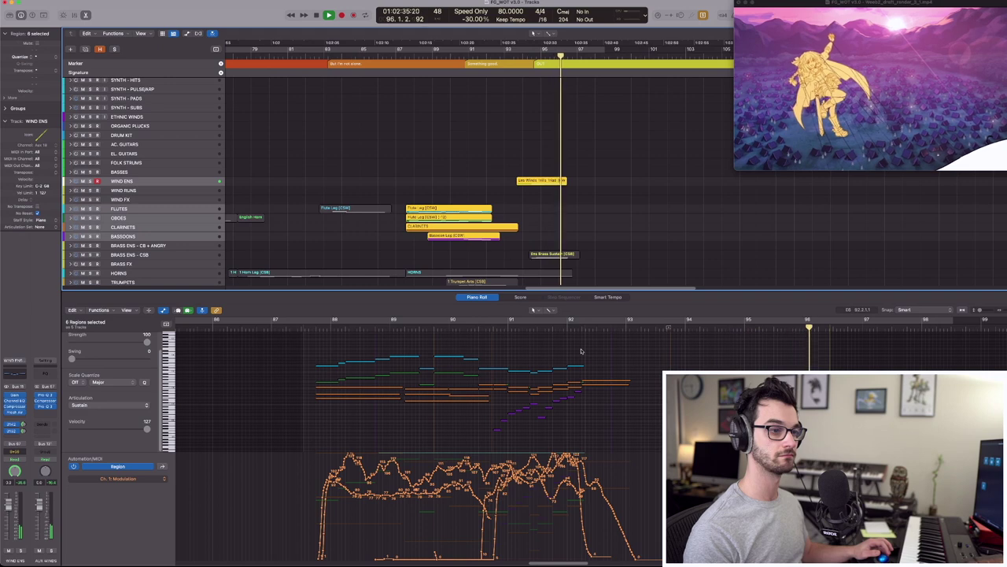
- Stop the woodwind playback, close the Piano Roll and move the playhead back to bar 84
key(space)
key(p)
key(comma)
key(comma)
key(comma)
key(comma)
key(comma)
key(comma)
key(comma)
key(comma)
key(comma)
key(comma)
key(comma)
key(comma)
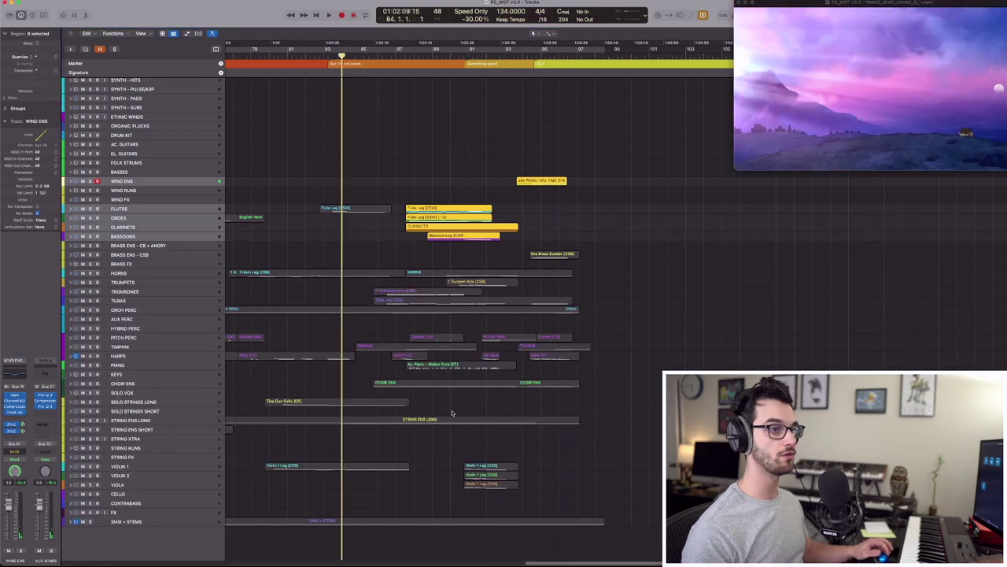
- Add the ensemble string, violin and viola regions to the woodwind selection and play them together from bar 87 with the Piano Roll open
key(period)
key(period)
key(period)
drag(538, 494, 425, 413)
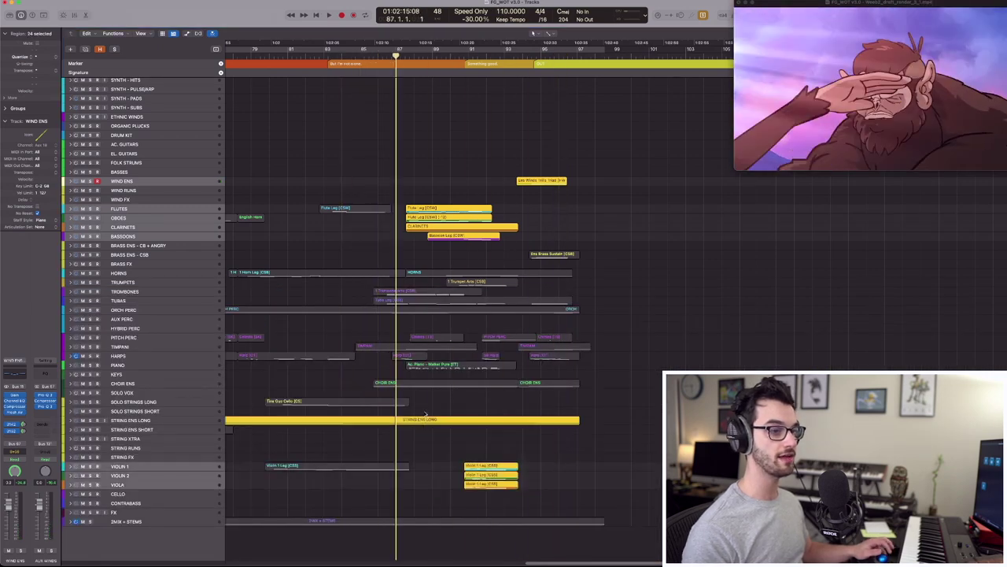
key(p)
key(space)
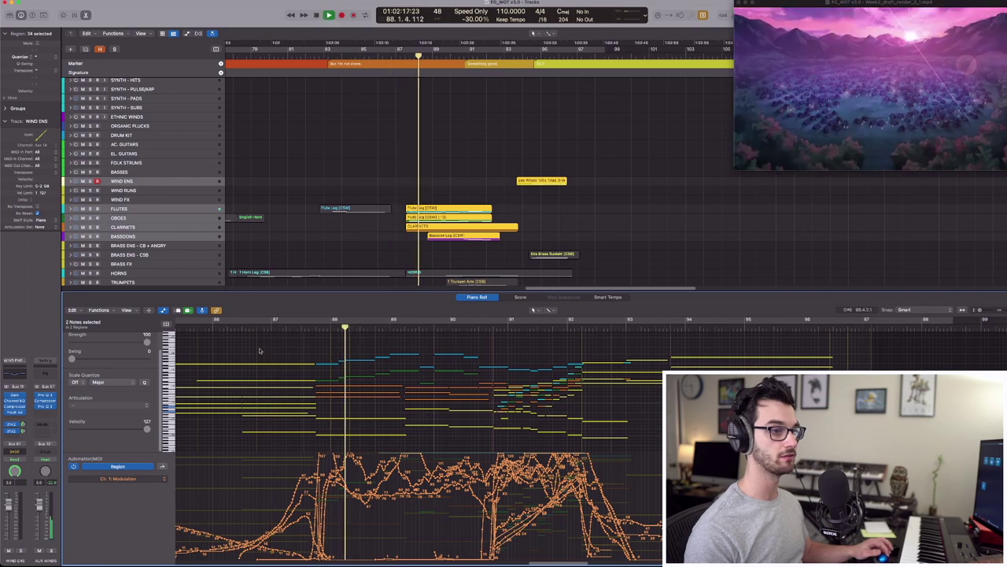
key(comma)
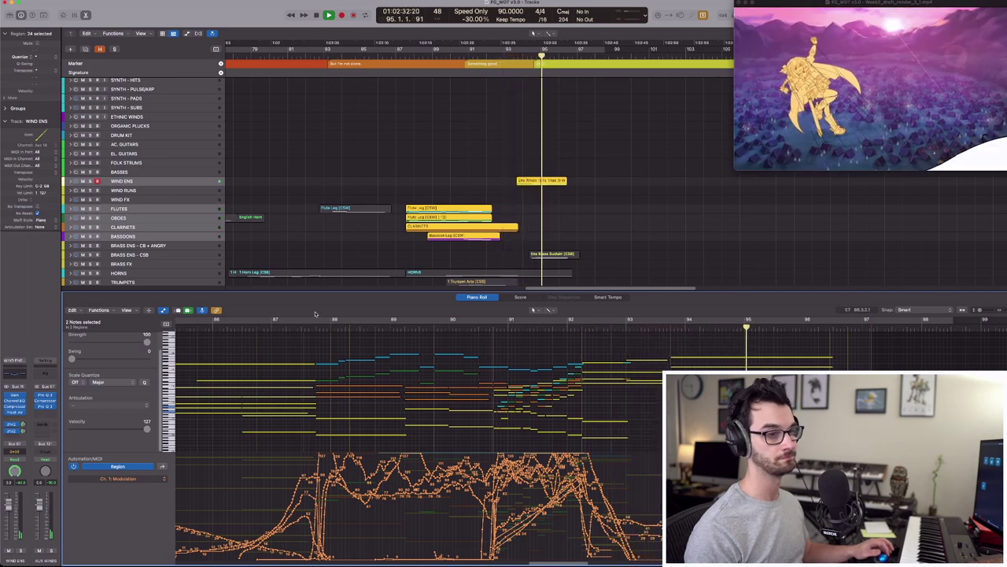
- Stop the combined woodwinds and strings, close the Piano Roll and move the playhead back to bar 90
key(p)
key(comma)
key(comma)
key(comma)
key(comma)
key(comma)
key(comma)
key(comma)
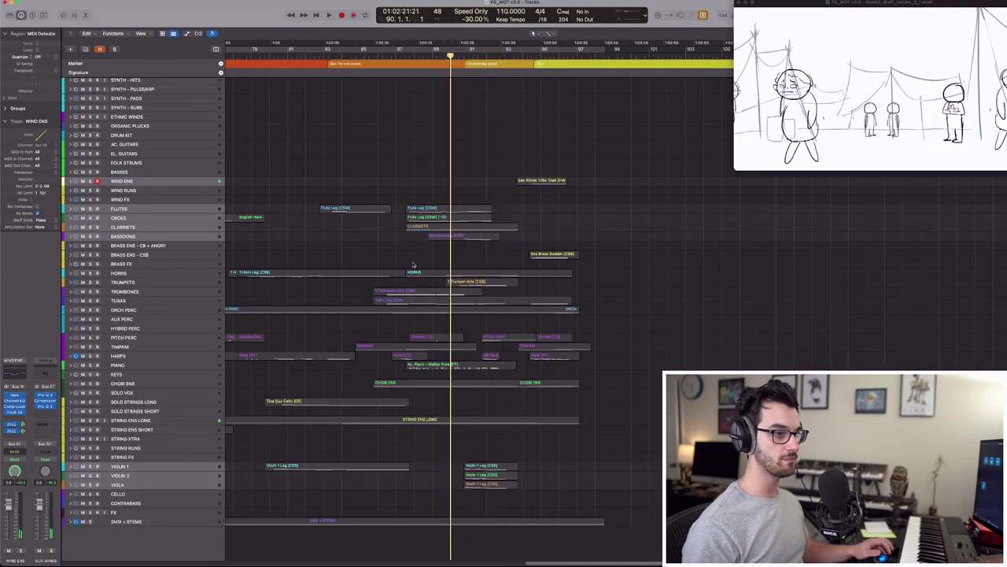
key(space)
- Select the horn, trumpet, trombone, tuba, orchestral percussion and ensemble brass regions and play them from bar 86 with the Piano Roll open
drag(420, 262, 552, 329)
drag(562, 247, 562, 247)
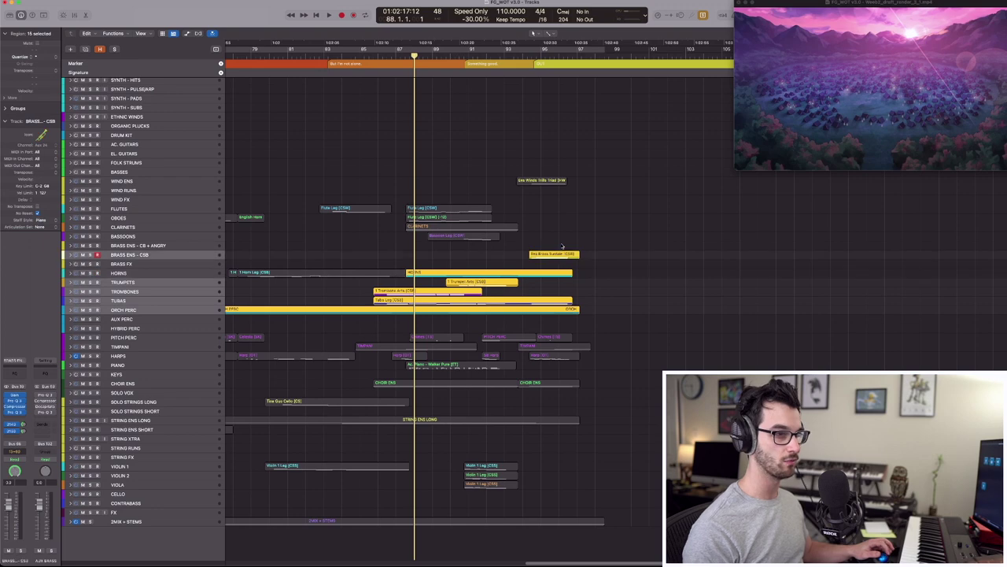
key(comma)
key(comma)
key(space)
key(p)
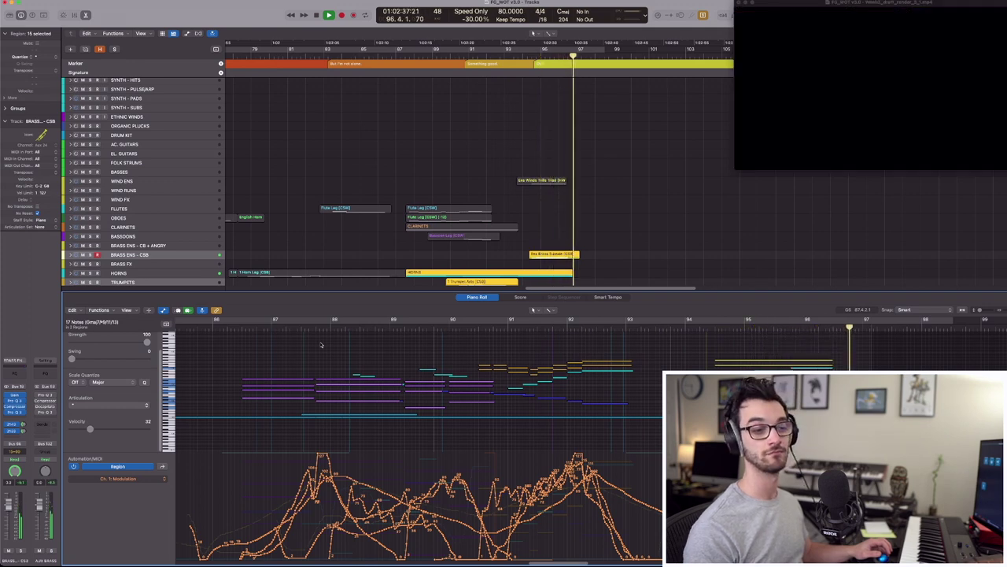
- Stop the brass and return the playhead to bar 94 to examine the closing brass notes in the Piano Roll
key(comma)
key(comma)
key(comma)
key(space)
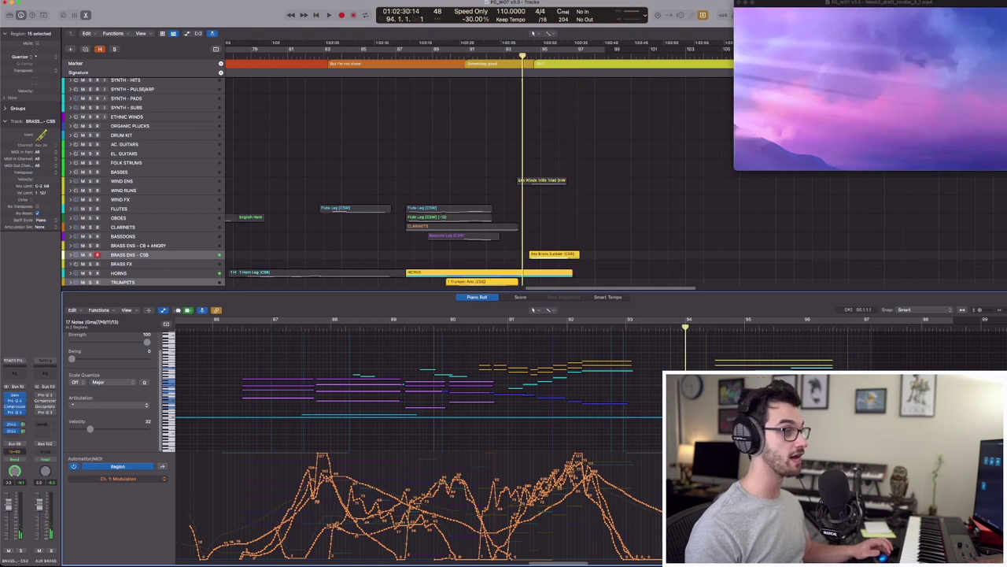
scroll(417, 386, right, 5)
- Close the Piano Roll on the brass parts and move the playhead back to bar 87
key(p)
key(comma)
key(comma)
key(comma)
key(comma)
key(comma)
key(comma)
key(comma)
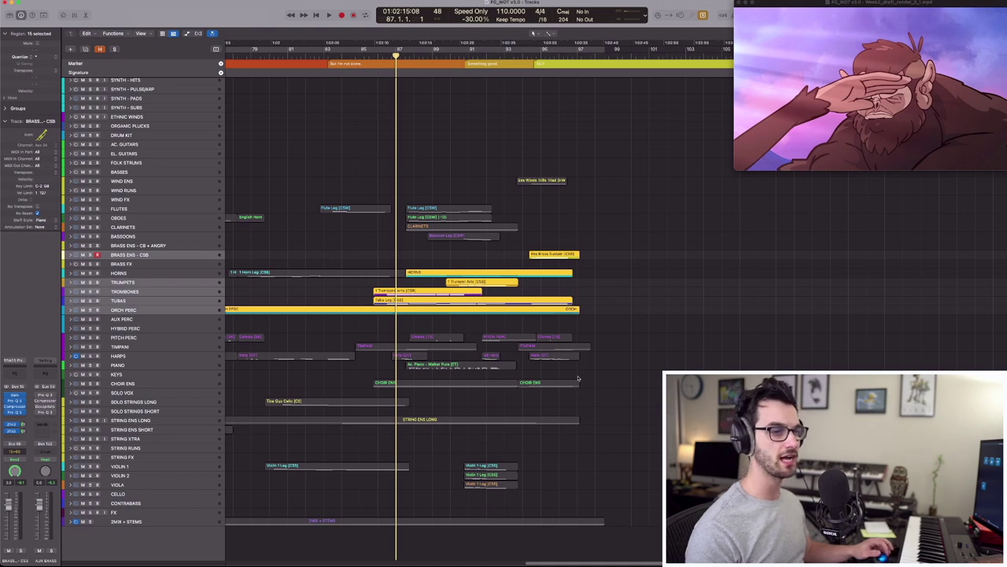
- Select the pitched percussion, timpani, harp, piano and choir regions and play them from bar 86 with the Piano Roll open
drag(596, 391, 407, 337)
key(p)
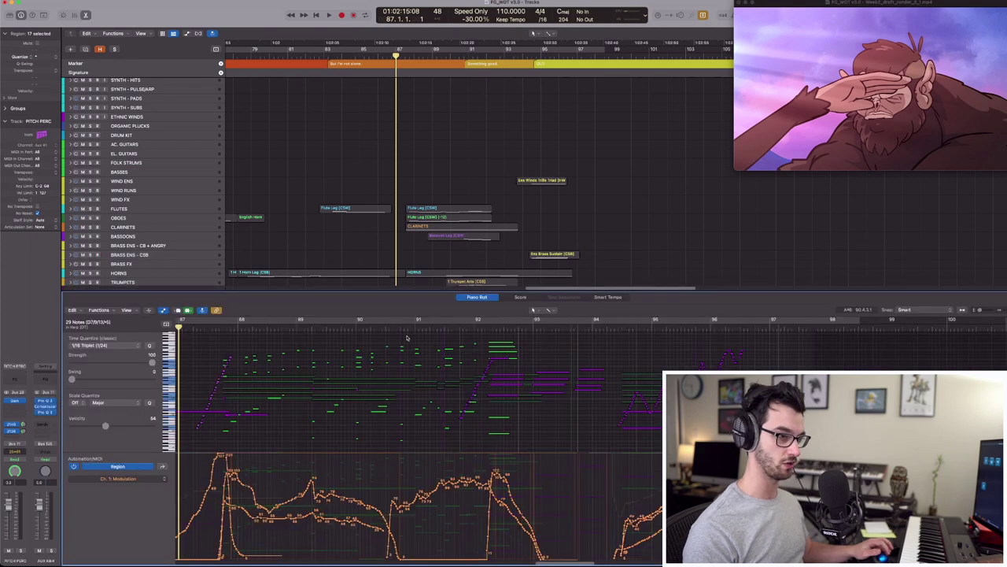
key(comma)
key(period)
key(comma)
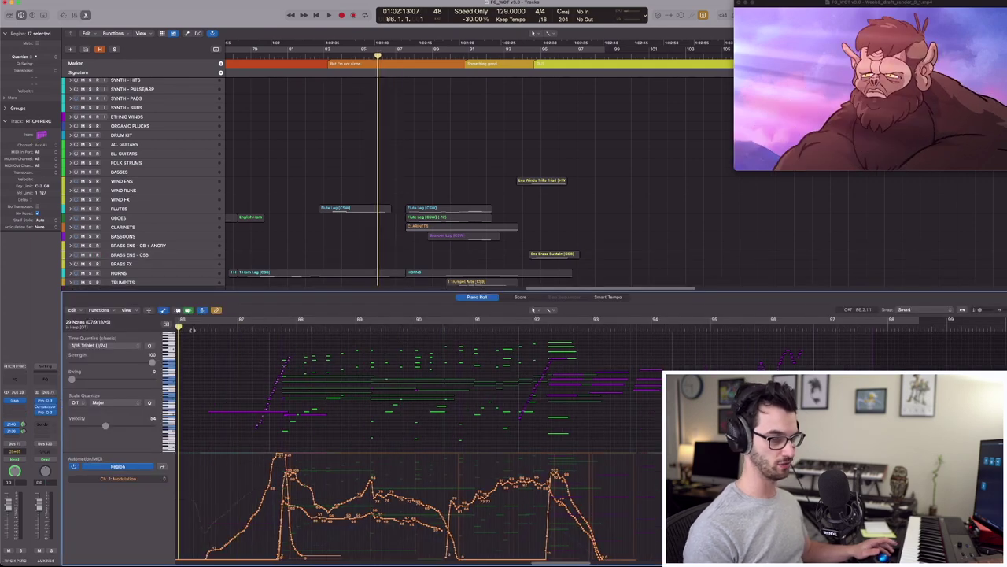
key(space)
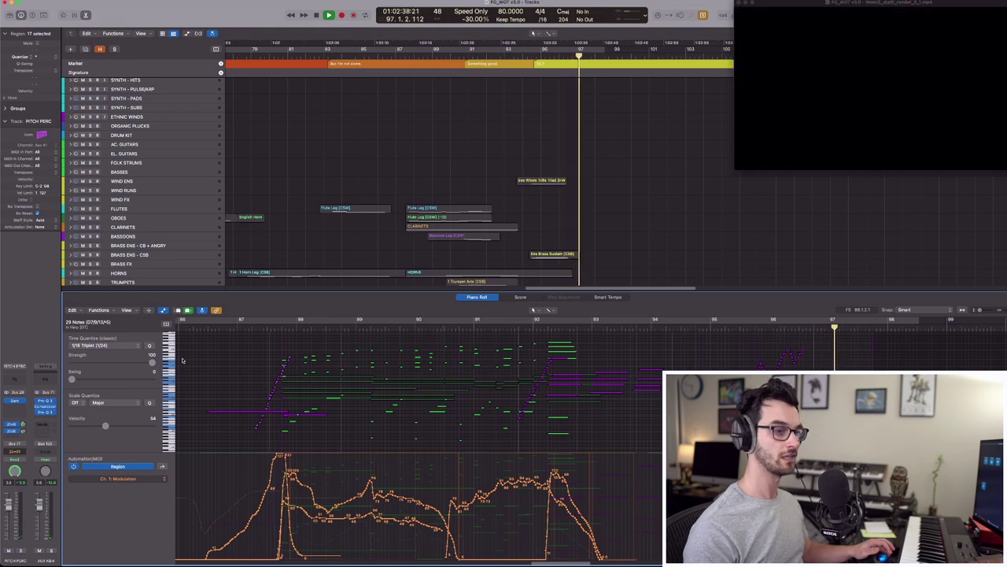
- Stop the percussion, harp, piano and choir parts, close the Piano Roll and move the playhead back to bar 85
key(p)
key(comma)
key(comma)
key(comma)
key(comma)
key(comma)
key(comma)
key(comma)
key(comma)
key(comma)
key(comma)
key(comma)
key(comma)
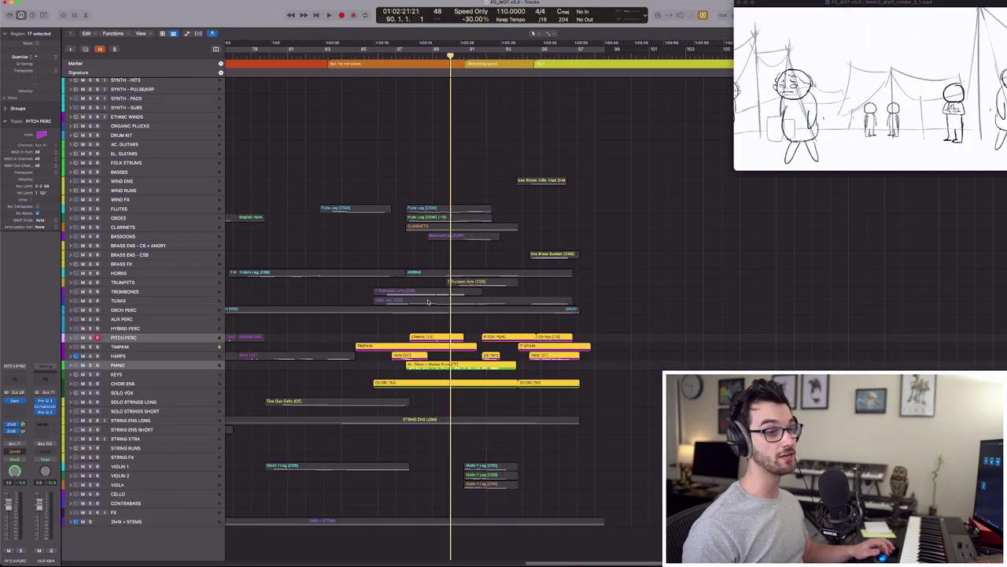
- Select the piano region with the flute, oboe, clarinet and bassoon regions and listen to them together from bar 87 in the Piano Roll
click(398, 371)
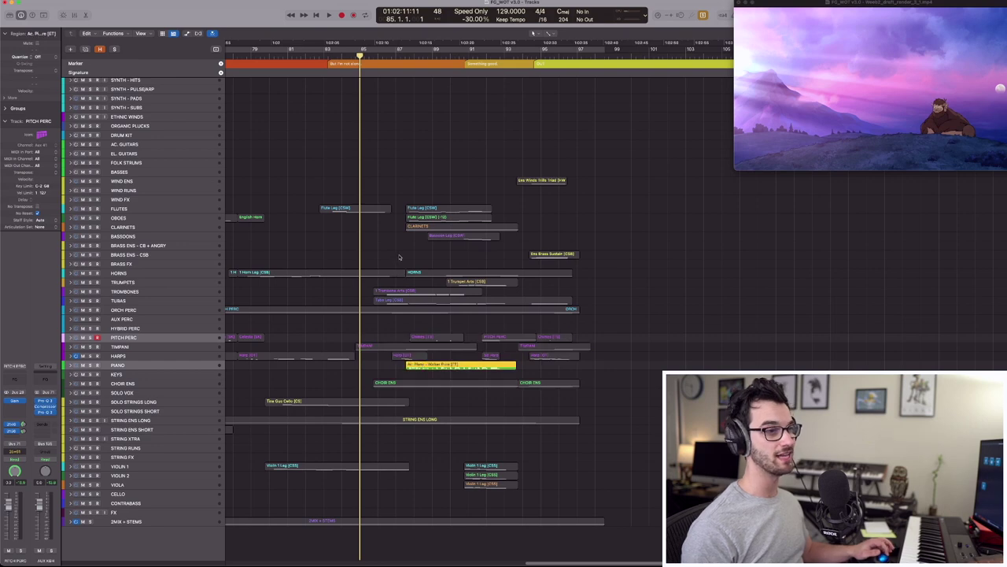
drag(429, 184, 400, 254)
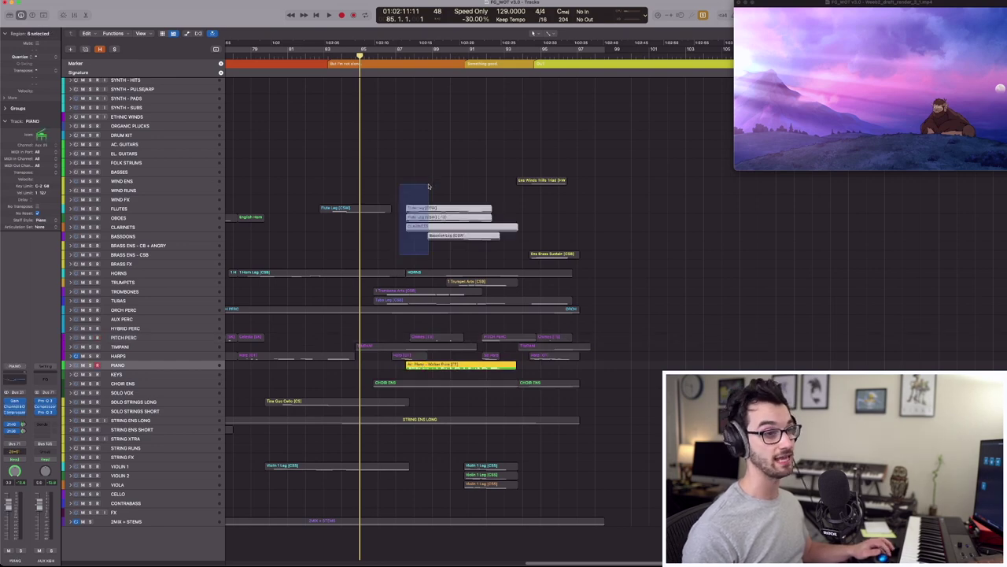
drag(493, 226, 492, 226)
key(p)
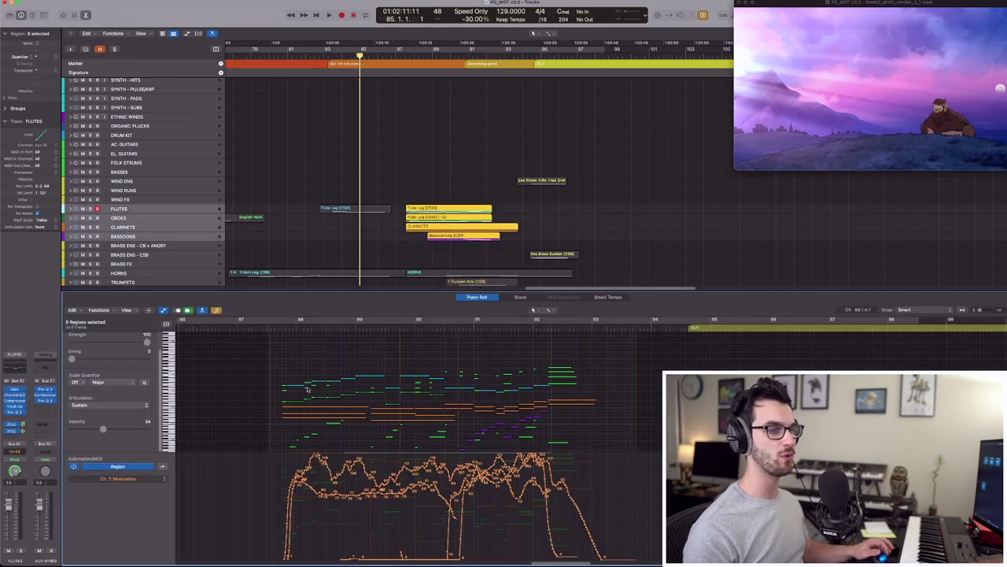
click(266, 326)
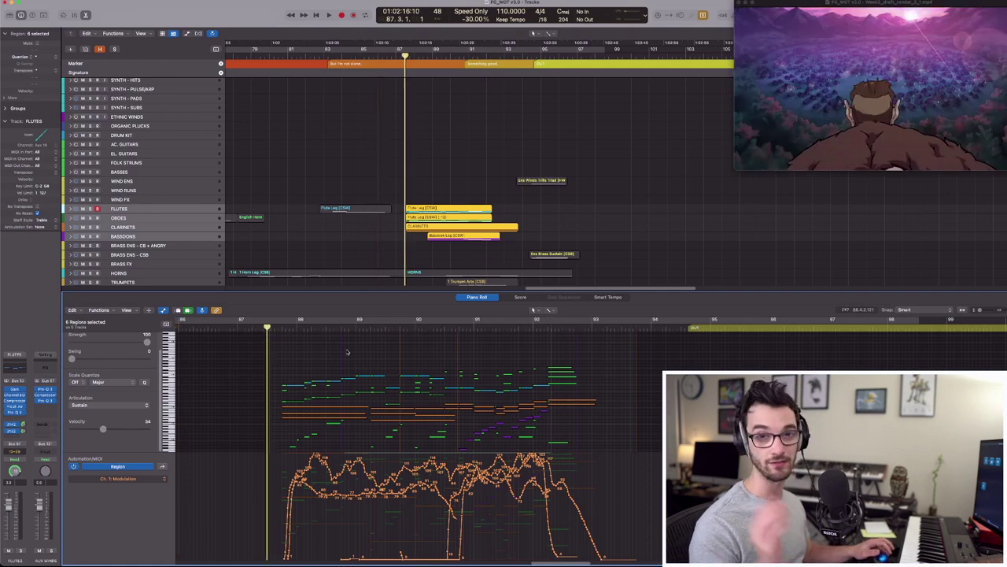
key(space)
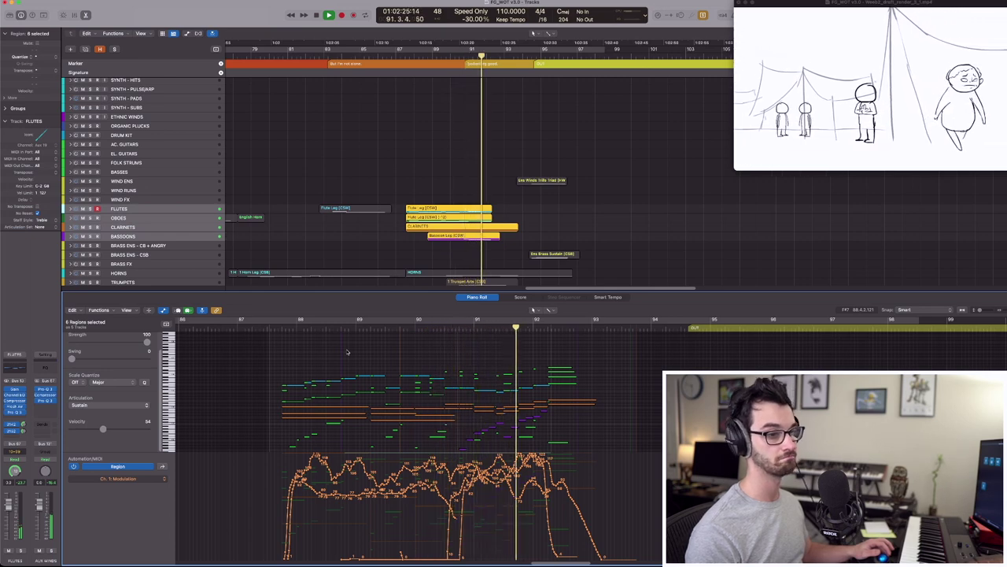
key(e)
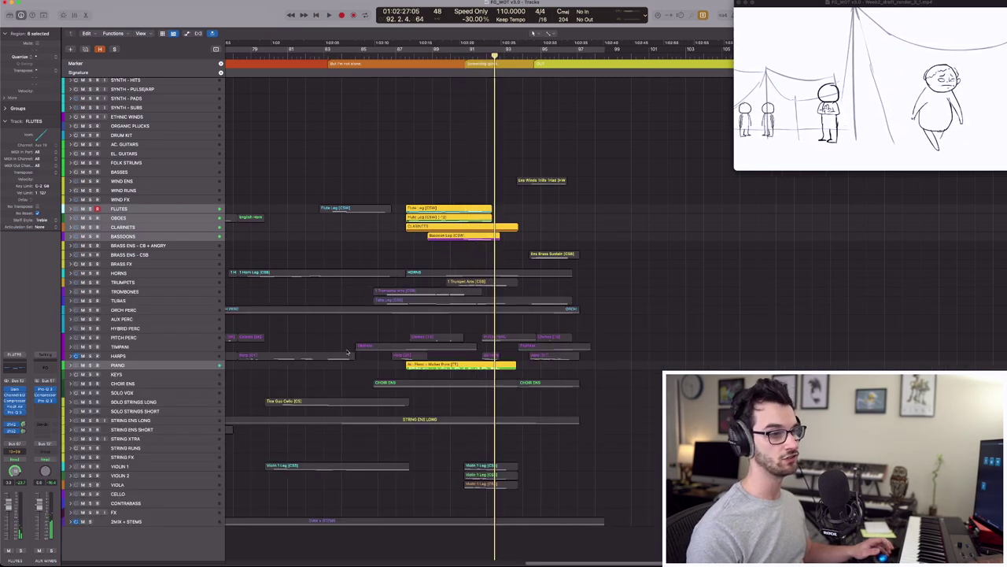
key(space)
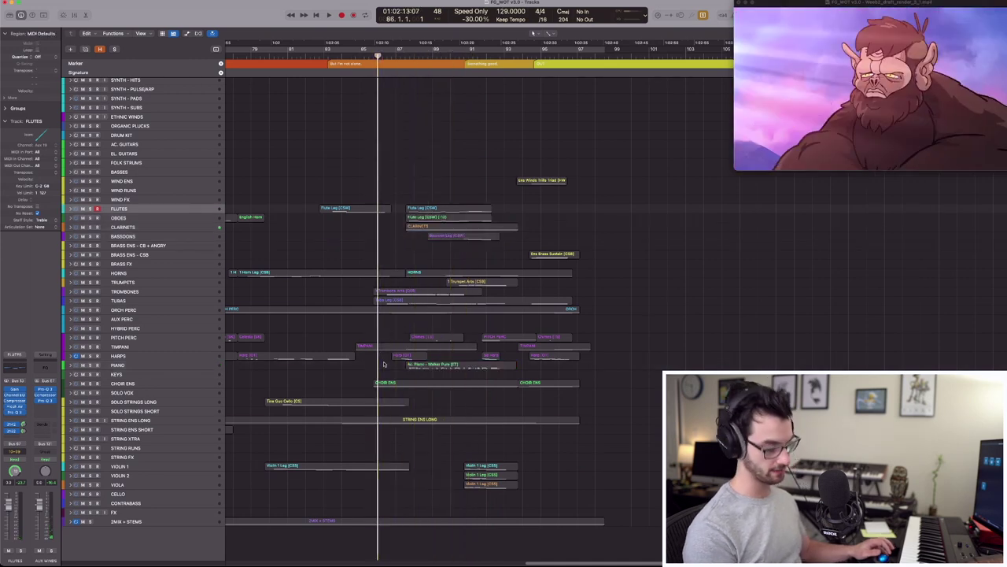
- Play the full orchestration with solo off from bar 87 through the ending at bar 97
key(period)
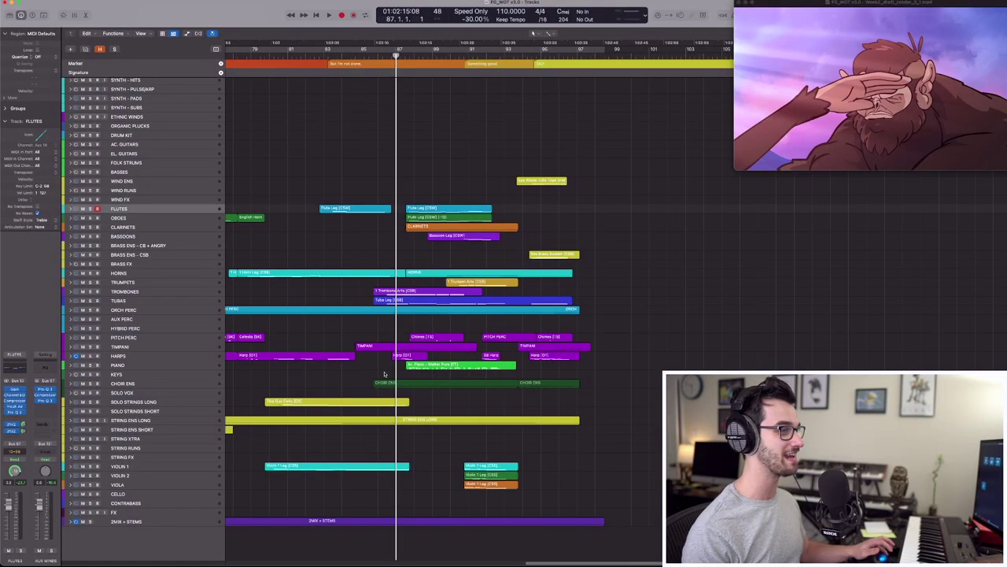
key(space)
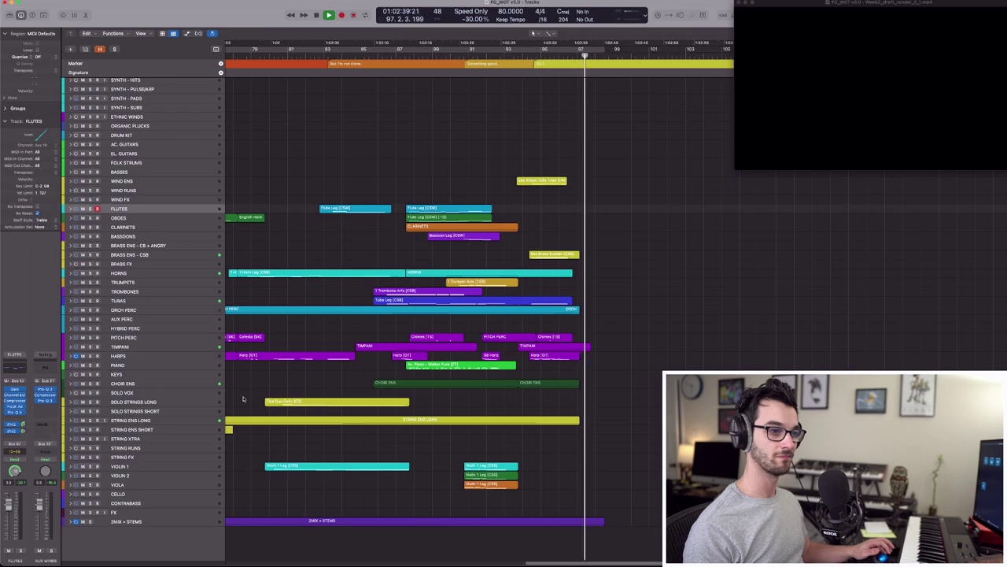
key(space)
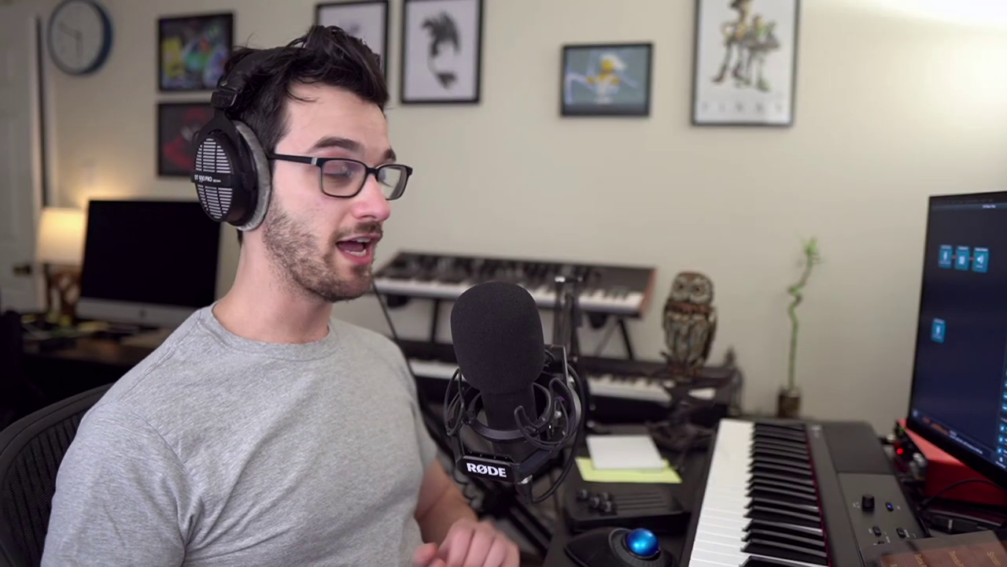